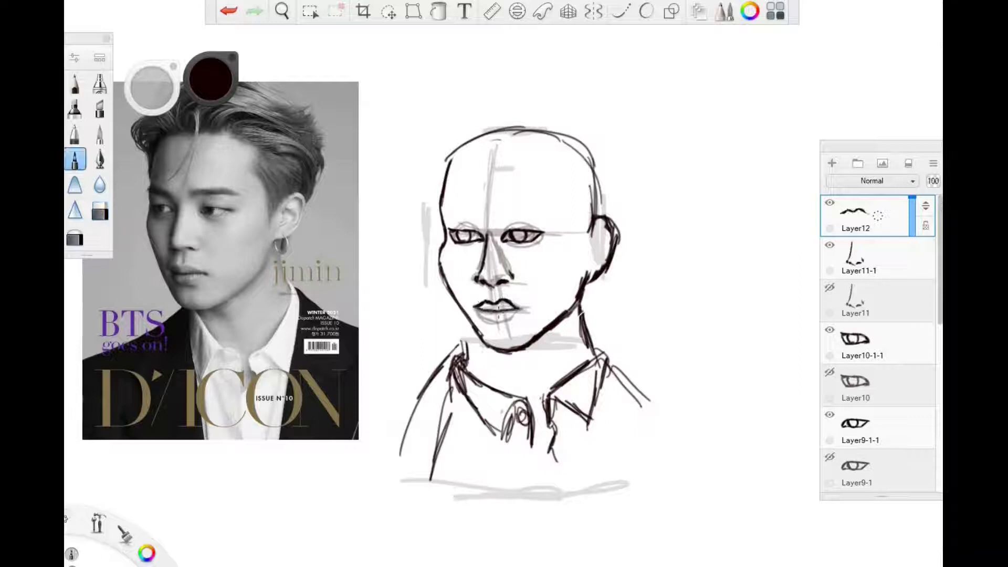
# Clean up the lips' outline and sketch the philtrum between nose and mouth on a new layer.
pyautogui.press('e')
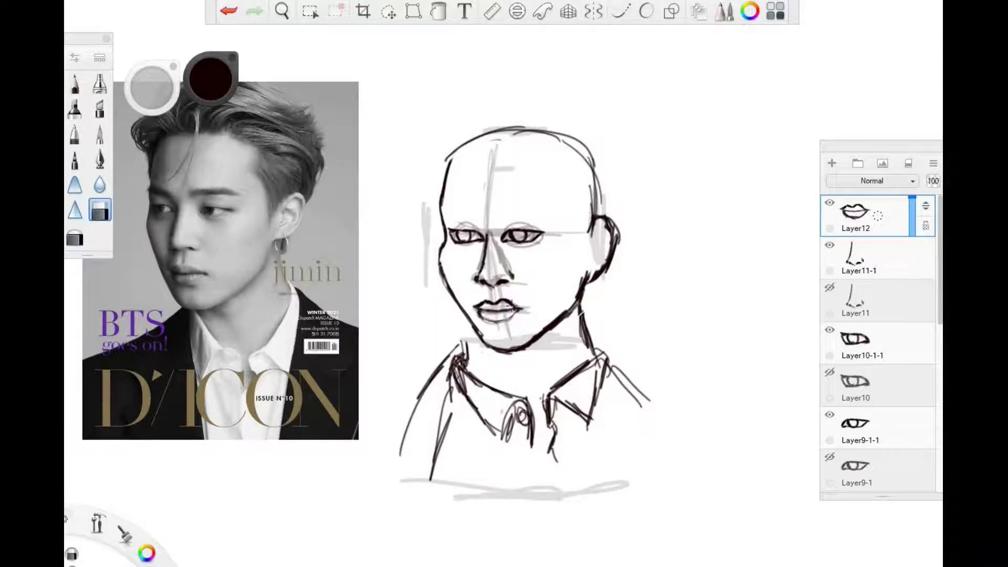
pyautogui.press('e')
pyautogui.hotkey('ctrl', 'shift', 'n')
pyautogui.moveTo(493, 292); pyautogui.dragTo(497, 287)
# Draw both thick, dark eyebrows on a new layer and tidy their edges with the eraser.
pyautogui.hotkey('ctrl', 'shift', 'n')
pyautogui.moveTo(503, 216)
pyautogui.mouseDown()
pyautogui.moveTo(460, 213)
pyautogui.moveTo(557, 213)
pyautogui.mouseUp()
pyautogui.moveTo(558, 212); pyautogui.dragTo(512, 208)
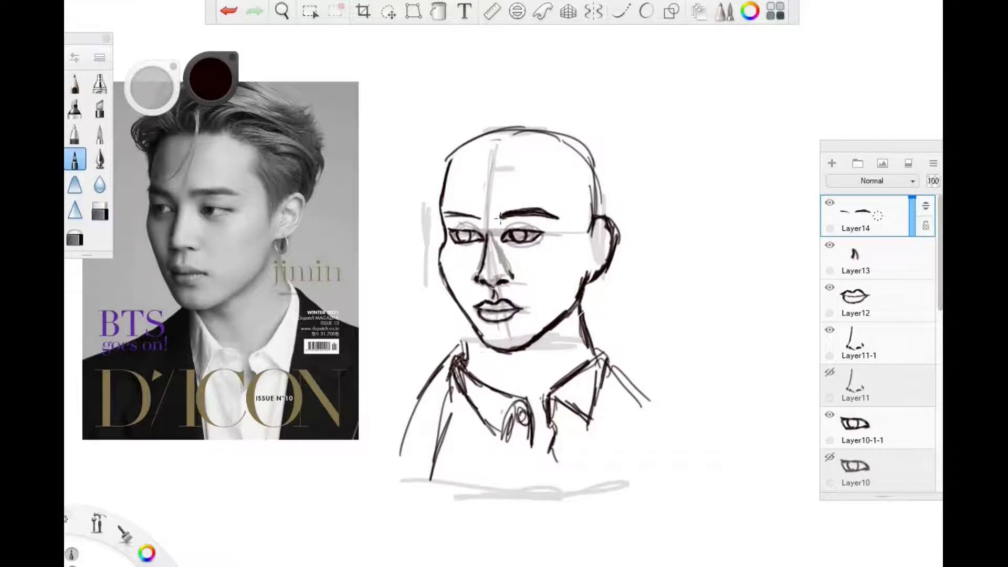
pyautogui.press('e')
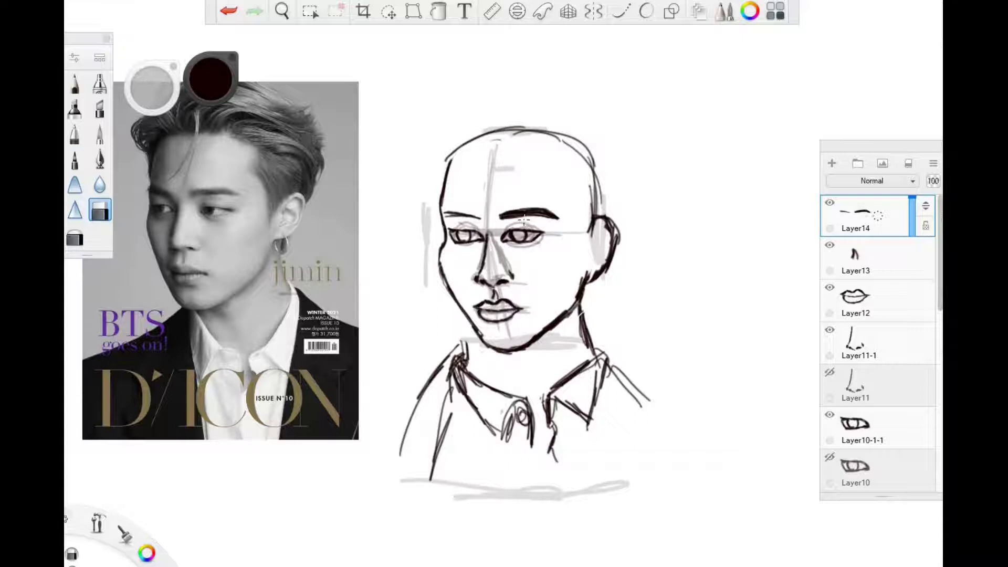
pyautogui.press('e')
pyautogui.moveTo(446, 216)
pyautogui.mouseDown()
pyautogui.moveTo(476, 214)
pyautogui.moveTo(467, 220)
pyautogui.moveTo(482, 225)
pyautogui.moveTo(465, 210)
pyautogui.mouseUp()
pyautogui.press('e')
pyautogui.press('e')
# Duplicate the head outline layer Layer6-1, hide the original and clean up the face contour on the copy.
pyautogui.scroll(-6, 877, 367)
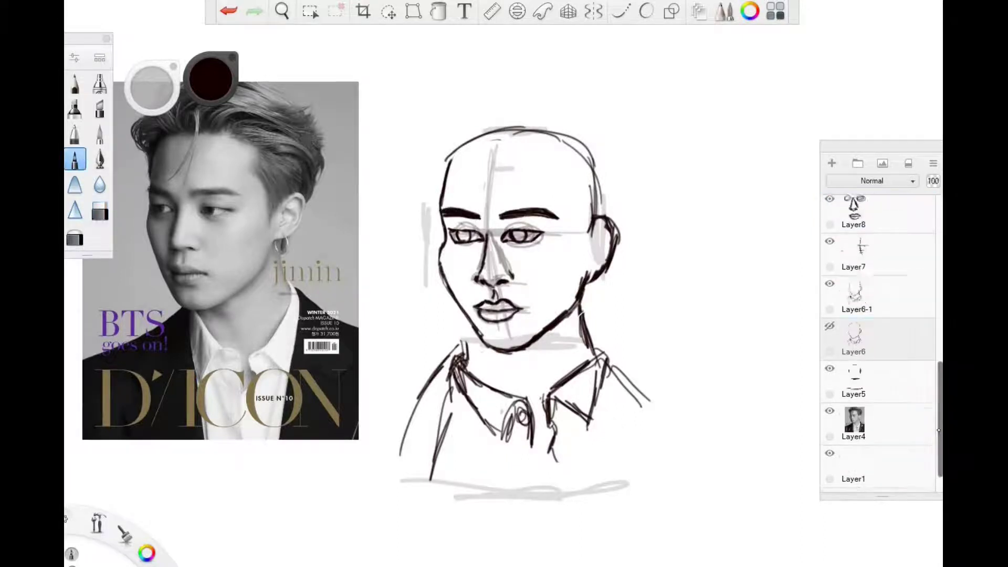
pyautogui.click(862, 304)
pyautogui.press('e')
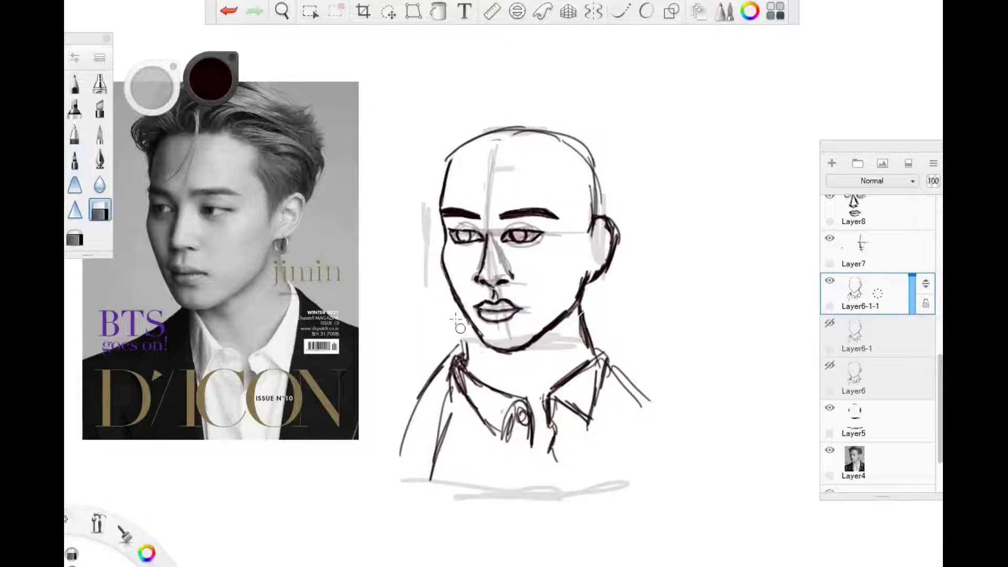
# Sketch the hairline, the sideburn and the strands at both sides of the head on a new layer.
pyautogui.hotkey('ctrl', 'shift', 'n')
pyautogui.press('e')
pyautogui.moveTo(436, 197); pyautogui.dragTo(436, 167)
pyautogui.moveTo(449, 158); pyautogui.dragTo(557, 139)
pyautogui.moveTo(526, 141)
pyautogui.mouseDown()
pyautogui.moveTo(571, 158)
pyautogui.moveTo(580, 251)
pyautogui.mouseUp()
pyautogui.moveTo(592, 156); pyautogui.dragTo(604, 207)
pyautogui.moveTo(603, 157); pyautogui.dragTo(610, 218)
# Add swept-back strands over the top and back of the head to build the hair's volume, erasing stray lines.
pyautogui.moveTo(497, 136)
pyautogui.mouseDown()
pyautogui.moveTo(489, 192)
pyautogui.moveTo(505, 199)
pyautogui.moveTo(476, 153)
pyautogui.moveTo(458, 148)
pyautogui.moveTo(460, 126)
pyautogui.mouseUp()
pyautogui.moveTo(513, 145)
pyautogui.mouseDown()
pyautogui.moveTo(594, 124)
pyautogui.moveTo(624, 185)
pyautogui.mouseUp()
pyautogui.moveTo(604, 152); pyautogui.dragTo(619, 205)
pyautogui.moveTo(475, 129)
pyautogui.mouseDown()
pyautogui.moveTo(609, 111)
pyautogui.moveTo(528, 122)
pyautogui.moveTo(577, 104)
pyautogui.mouseUp()
pyautogui.moveTo(437, 150); pyautogui.dragTo(472, 120)
pyautogui.moveTo(502, 158)
pyautogui.mouseDown()
pyautogui.moveTo(540, 155)
pyautogui.moveTo(615, 129)
pyautogui.mouseUp()
pyautogui.moveTo(568, 155); pyautogui.dragTo(617, 108)
pyautogui.press('e')
pyautogui.moveTo(572, 138); pyautogui.dragTo(456, 151)
# Hide the grey construction guide layer Layer5.
pyautogui.scroll(-10, 910, 461)
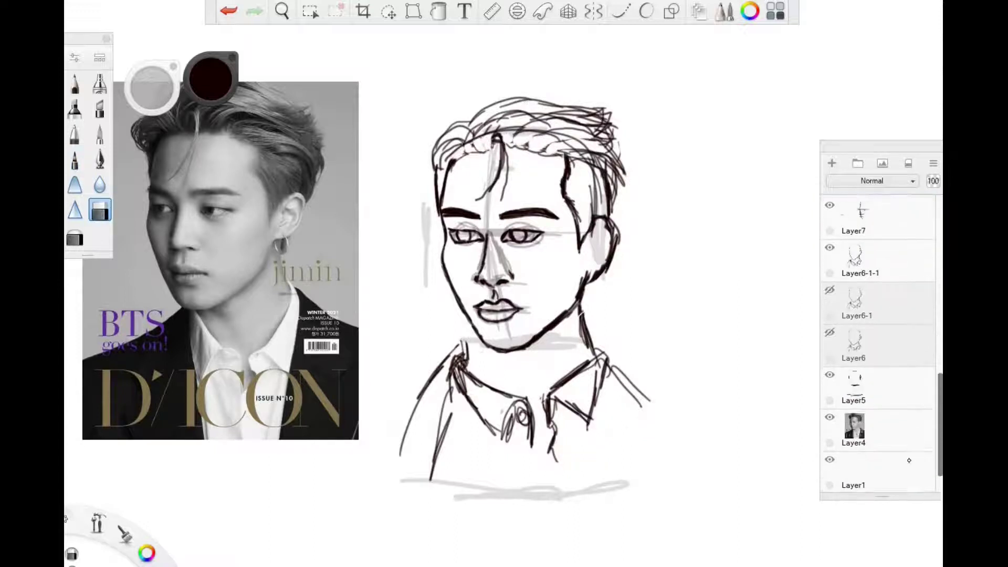
pyautogui.scroll(5, 882, 368)
pyautogui.scroll(-10, 882, 368)
pyautogui.scroll(5, 883, 368)
pyautogui.scroll(-5, 883, 367)
pyautogui.click(830, 335)
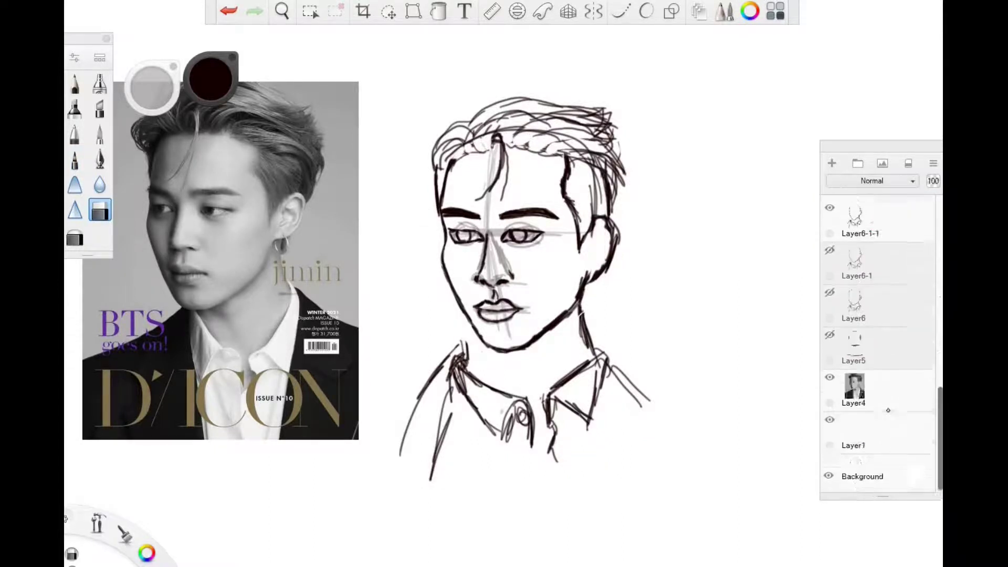
# Erase the rough collar, shirt and shoulders on a copy of Layer6-1-1, and redraw the neck and chin lines.
pyautogui.scroll(4, 889, 410)
pyautogui.moveTo(452, 378)
pyautogui.mouseDown()
pyautogui.moveTo(464, 411)
pyautogui.moveTo(483, 383)
pyautogui.moveTo(604, 378)
pyautogui.moveTo(583, 307)
pyautogui.moveTo(616, 227)
pyautogui.moveTo(605, 232)
pyautogui.mouseUp()
pyautogui.click(75, 159)
pyautogui.moveTo(581, 280)
pyautogui.mouseDown()
pyautogui.moveTo(600, 347)
pyautogui.moveTo(589, 316)
pyautogui.moveTo(596, 339)
pyautogui.moveTo(609, 350)
pyautogui.mouseUp()
pyautogui.click(100, 213)
pyautogui.click(75, 159)
pyautogui.moveTo(509, 353); pyautogui.dragTo(502, 359)
pyautogui.click(100, 210)
pyautogui.moveTo(504, 396)
pyautogui.mouseDown()
pyautogui.moveTo(539, 428)
pyautogui.moveTo(581, 412)
pyautogui.moveTo(543, 420)
pyautogui.mouseUp()
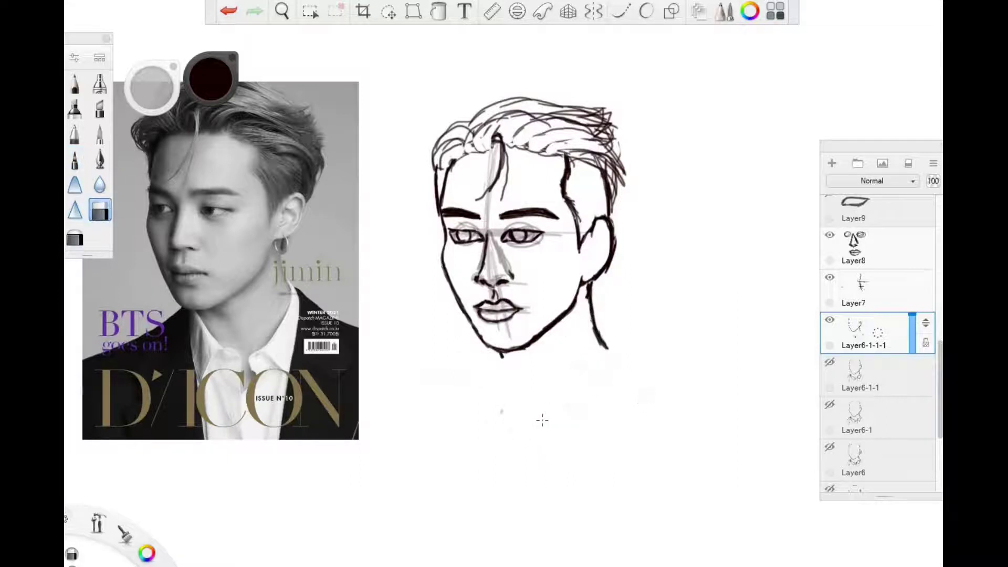
# Draw the open shirt collar from the neck down and the button placket below it.
pyautogui.click(75, 160)
pyautogui.moveTo(485, 344); pyautogui.dragTo(506, 404)
pyautogui.moveTo(504, 362)
pyautogui.mouseDown()
pyautogui.moveTo(530, 397)
pyautogui.moveTo(507, 434)
pyautogui.mouseUp()
pyautogui.moveTo(604, 334)
pyautogui.mouseDown()
pyautogui.moveTo(583, 375)
pyautogui.moveTo(614, 362)
pyautogui.moveTo(602, 415)
pyautogui.moveTo(567, 391)
pyautogui.moveTo(573, 426)
pyautogui.mouseUp()
pyautogui.moveTo(531, 395)
pyautogui.mouseDown()
pyautogui.moveTo(546, 402)
pyautogui.moveTo(554, 447)
pyautogui.mouseUp()
pyautogui.moveTo(573, 421)
pyautogui.mouseDown()
pyautogui.moveTo(555, 446)
pyautogui.moveTo(558, 521)
pyautogui.mouseUp()
# Draw both sloping shoulder lines outward from the collar and erase the overlaps where they meet the neck.
pyautogui.moveTo(477, 345); pyautogui.dragTo(397, 394)
pyautogui.moveTo(603, 324)
pyautogui.mouseDown()
pyautogui.moveTo(636, 351)
pyautogui.moveTo(708, 359)
pyautogui.mouseUp()
pyautogui.press('e')
pyautogui.moveTo(460, 346); pyautogui.dragTo(473, 369)
pyautogui.moveTo(609, 340)
pyautogui.mouseDown()
pyautogui.moveTo(677, 360)
pyautogui.moveTo(604, 378)
pyautogui.mouseUp()
pyautogui.press('e')
# Draw the jacket's front edges and two shirt buttons, and extend both shoulders into the upper arms.
pyautogui.moveTo(500, 423); pyautogui.dragTo(512, 520)
pyautogui.moveTo(506, 467); pyautogui.dragTo(514, 524)
pyautogui.moveTo(600, 386); pyautogui.dragTo(598, 459)
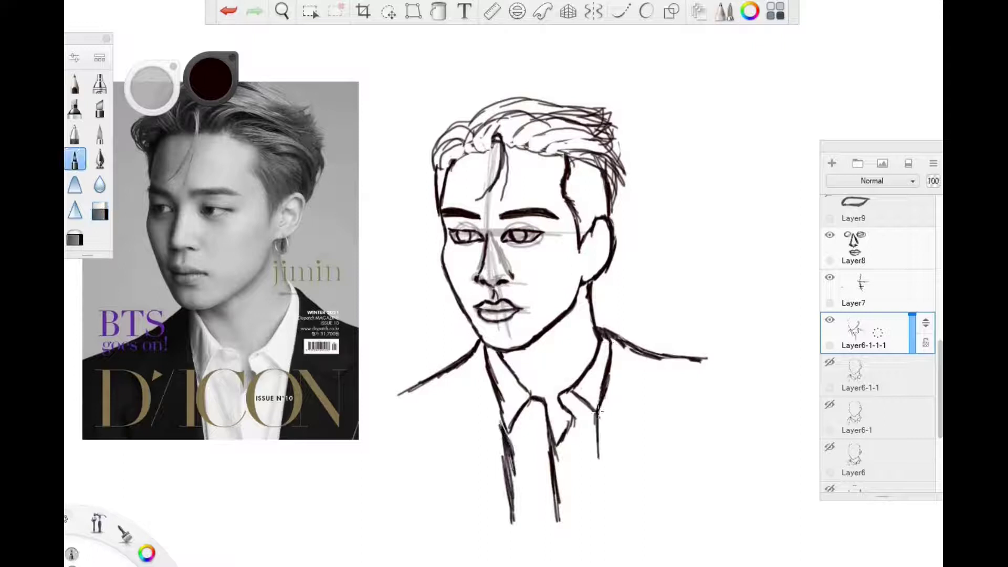
pyautogui.moveTo(599, 413); pyautogui.dragTo(605, 508)
pyautogui.moveTo(503, 442); pyautogui.dragTo(517, 518)
pyautogui.moveTo(505, 447); pyautogui.dragTo(524, 533)
pyautogui.moveTo(407, 390); pyautogui.dragTo(377, 434)
pyautogui.moveTo(693, 360); pyautogui.dragTo(741, 383)
# Hide the rough facial guide layers Layer7 and Layer8.
pyautogui.click(830, 278)
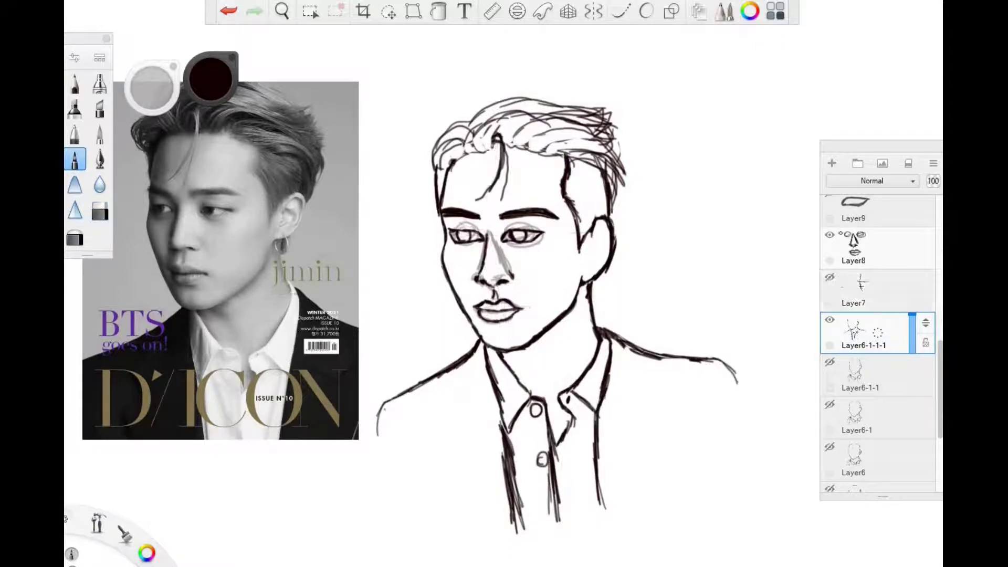
pyautogui.click(829, 235)
pyautogui.scroll(5, 877, 342)
# Duplicate the hair layer Layer15, hide the original, and darken the hairline and loose forehead strand on the copy.
pyautogui.click(867, 216)
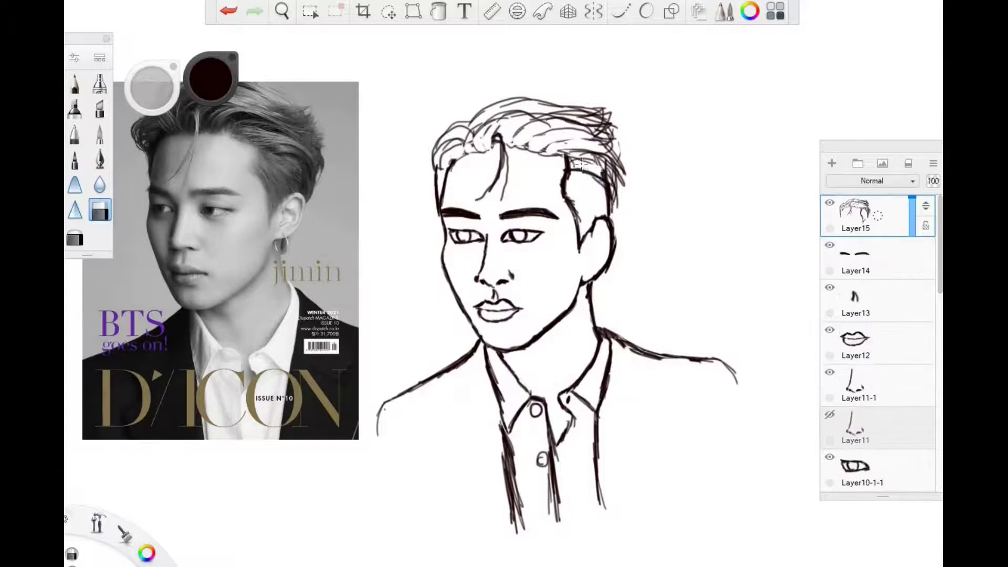
pyautogui.hotkey('ctrl', 'd')
pyautogui.click(830, 246)
pyautogui.moveTo(494, 138)
pyautogui.mouseDown()
pyautogui.moveTo(475, 202)
pyautogui.moveTo(505, 198)
pyautogui.moveTo(547, 155)
pyautogui.moveTo(565, 157)
pyautogui.mouseUp()
pyautogui.press('e')
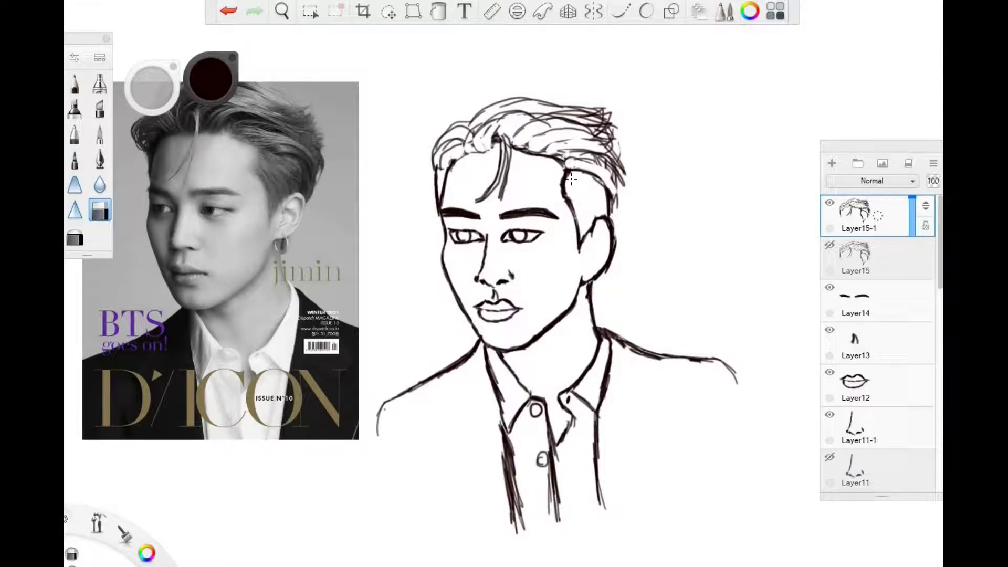
pyautogui.press('e')
pyautogui.press('e')
# Redraw the hair's outline at the back of the head and along the crown, erasing the old spiky ends.
pyautogui.moveTo(604, 105)
pyautogui.mouseDown()
pyautogui.moveTo(555, 126)
pyautogui.moveTo(605, 137)
pyautogui.moveTo(624, 158)
pyautogui.mouseUp()
pyautogui.press('e')
pyautogui.moveTo(615, 136); pyautogui.dragTo(620, 175)
pyautogui.press('e')
pyautogui.press('e')
pyautogui.moveTo(471, 113); pyautogui.dragTo(544, 97)
pyautogui.press('e')
pyautogui.press('e')
pyautogui.press('e')
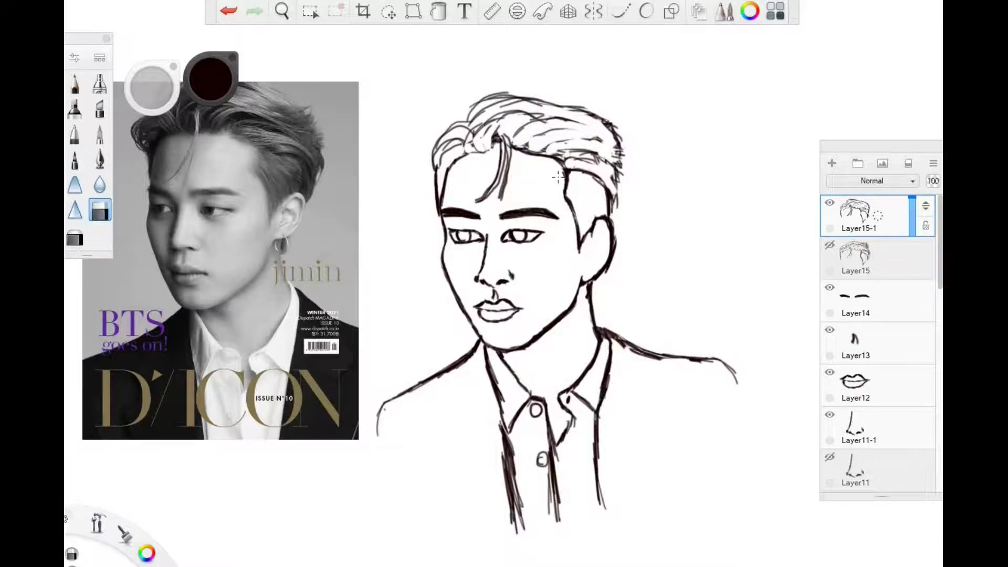
# Refine the ear outline and the neck line on Layer6-1-1-1.
pyautogui.scroll(-10, 878, 342)
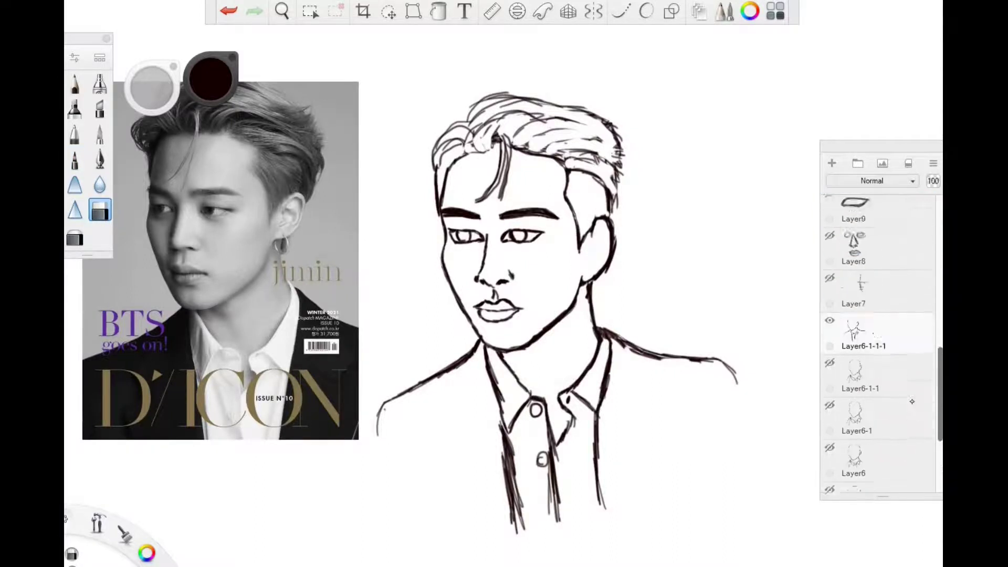
pyautogui.click(867, 314)
pyautogui.press('e')
pyautogui.moveTo(589, 281); pyautogui.dragTo(595, 322)
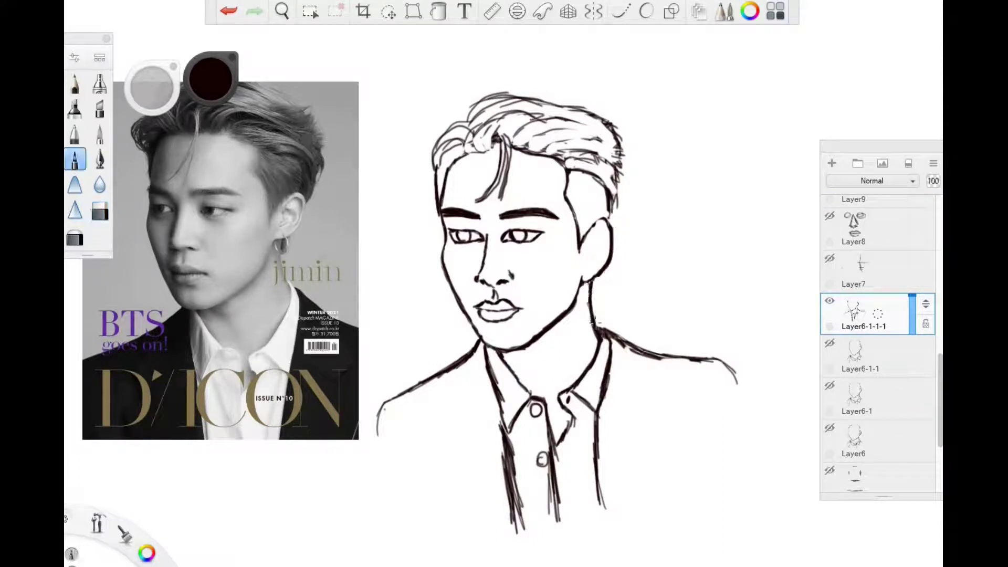
# Draw the iris and pupil of each eye on duplicates of the two eye layers.
pyautogui.scroll(5, 878, 342)
pyautogui.click(866, 254)
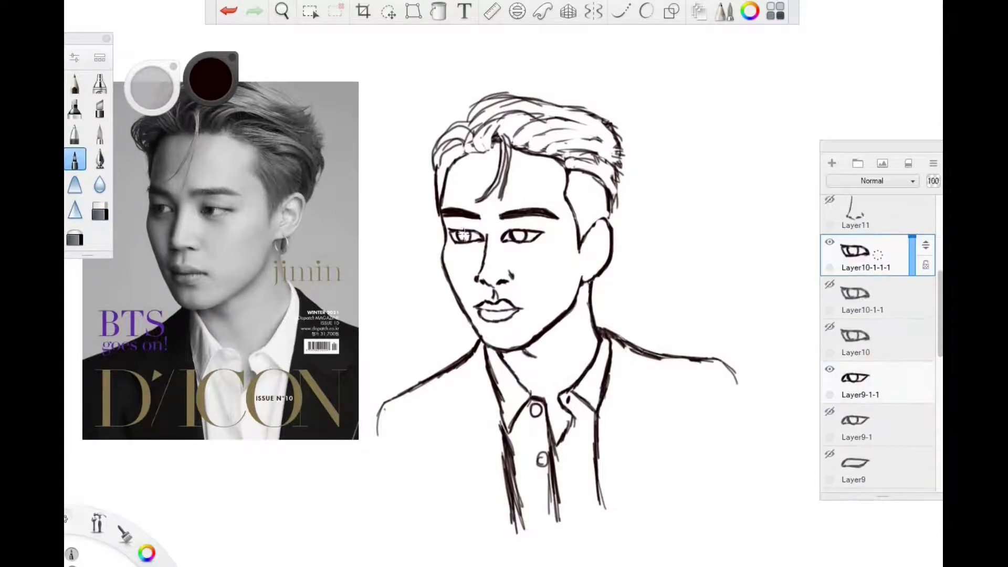
pyautogui.click(824, 382)
pyautogui.hotkey('ctrl', 'd')
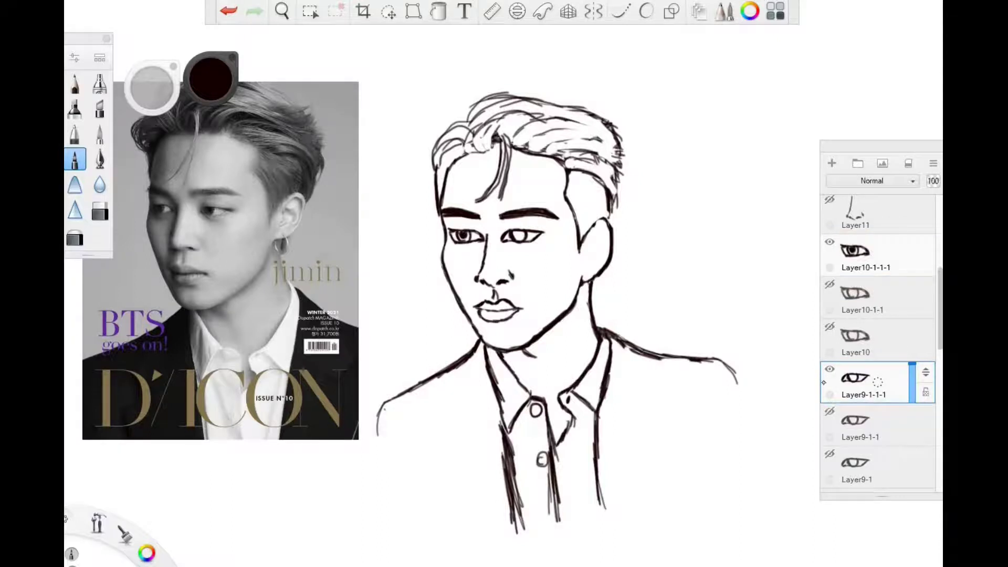
pyautogui.moveTo(541, 222); pyautogui.dragTo(520, 236)
# Draw an eyelid crease above the near eye on a new layer and lower that layer's opacity to 45.
pyautogui.hotkey('ctrl', 'shift', 'n')
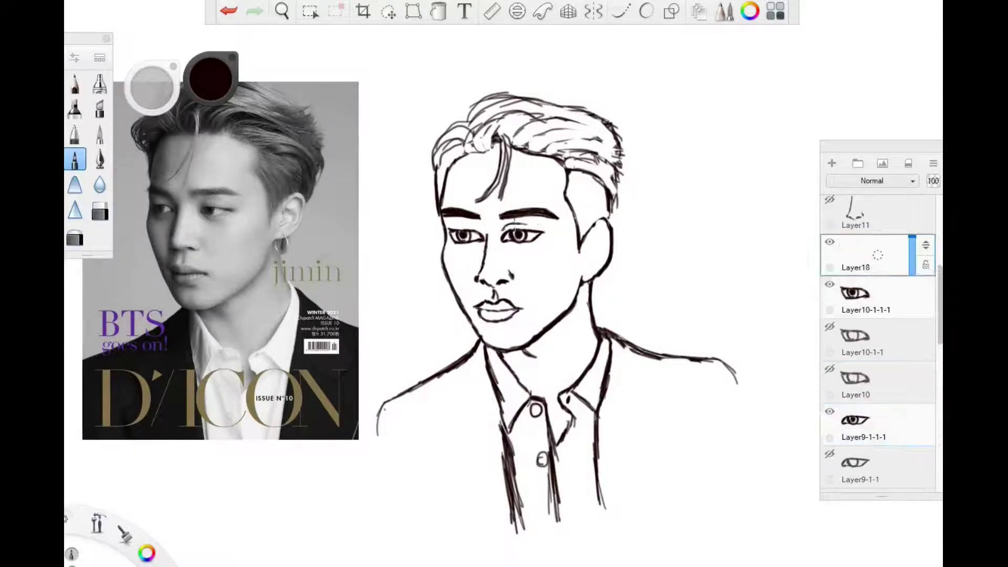
pyautogui.press('e')
pyautogui.moveTo(503, 220); pyautogui.dragTo(538, 231)
pyautogui.moveTo(913, 238); pyautogui.dragTo(913, 263)
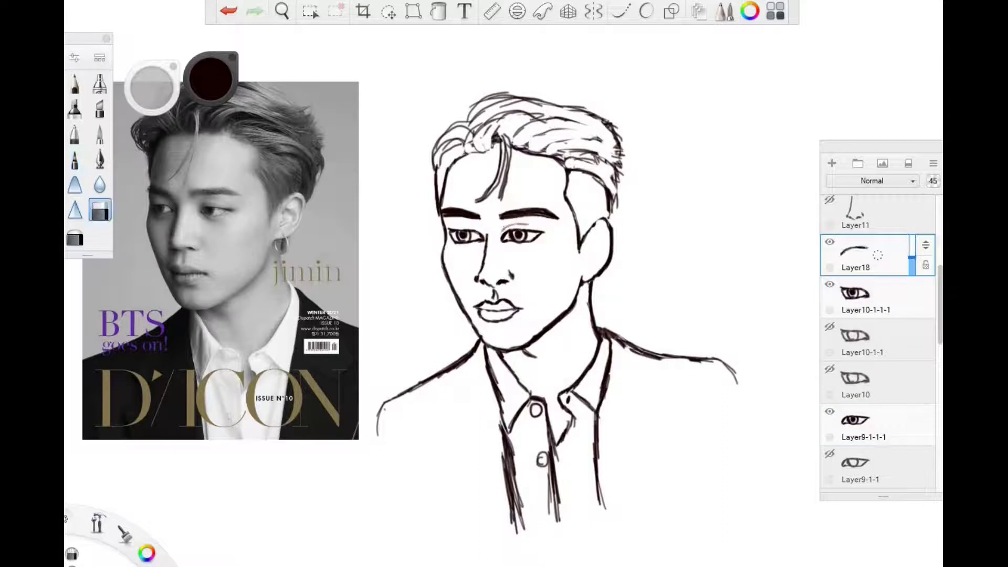
# Duplicate both eye layers, lasso each eye on its copy and adjust its position.
pyautogui.click(866, 423)
pyautogui.click(389, 11)
pyautogui.moveTo(559, 225); pyautogui.dragTo(558, 257)
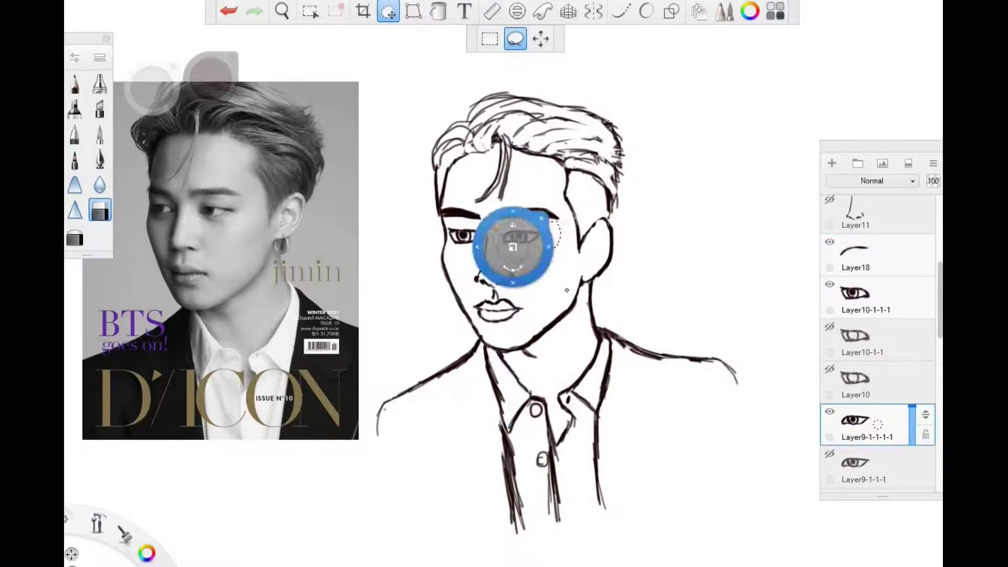
pyautogui.click(866, 297)
pyautogui.moveTo(489, 231); pyautogui.dragTo(487, 247)
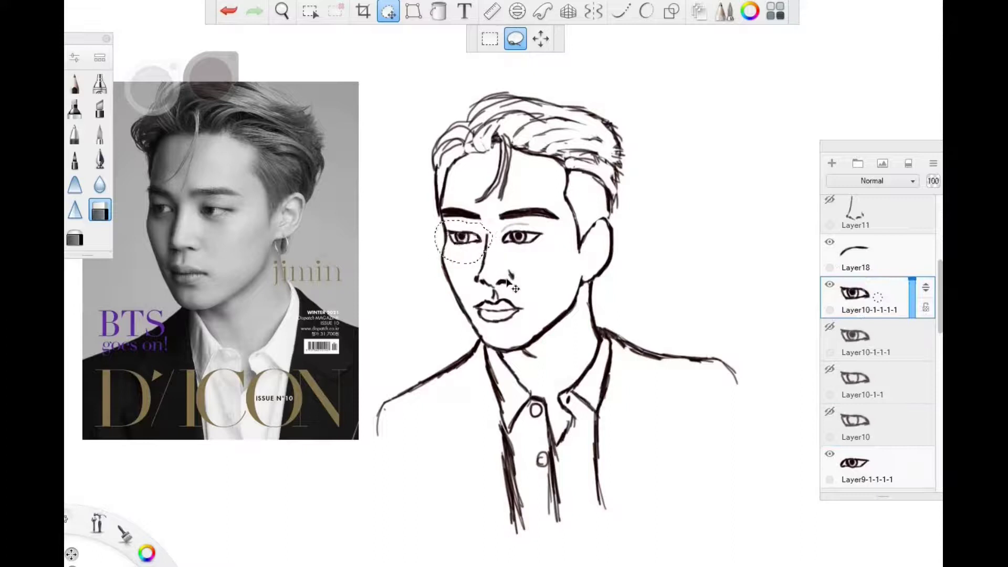
pyautogui.click(548, 297)
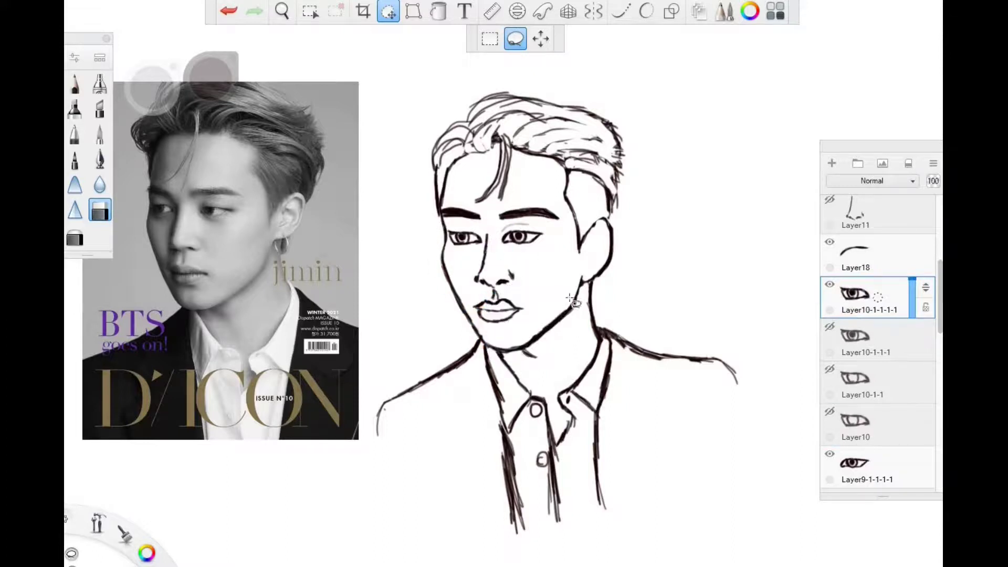
# Lasso the eyelid crease on Layer18, align it with the near eye and set the layer's opacity to 25.
pyautogui.click(856, 254)
pyautogui.moveTo(488, 220); pyautogui.dragTo(538, 260)
pyautogui.click(602, 256)
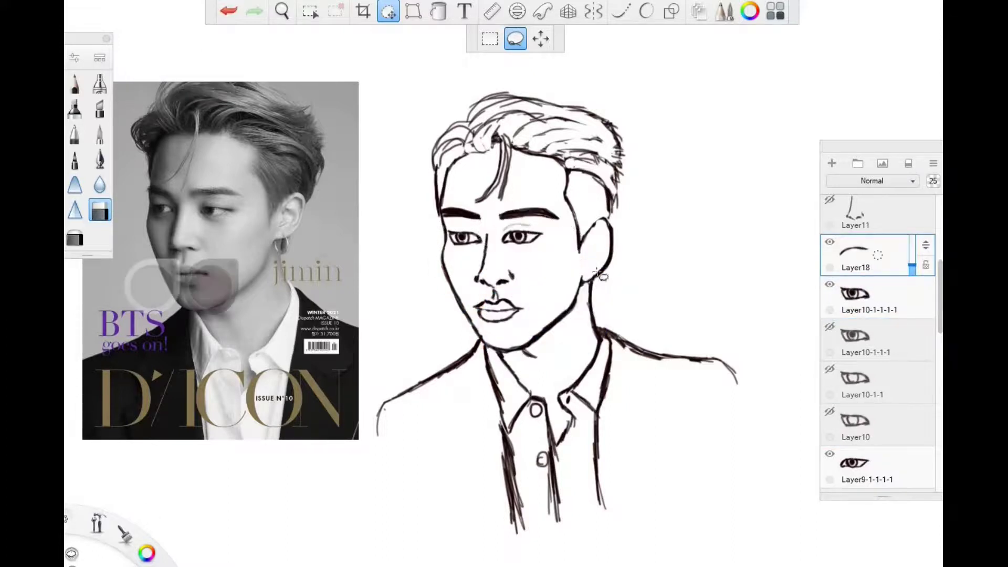
# Draw the inner ear folds on a new layer and refine the outer ear contour on the head outline layer.
pyautogui.hotkey('ctrl', 'l')
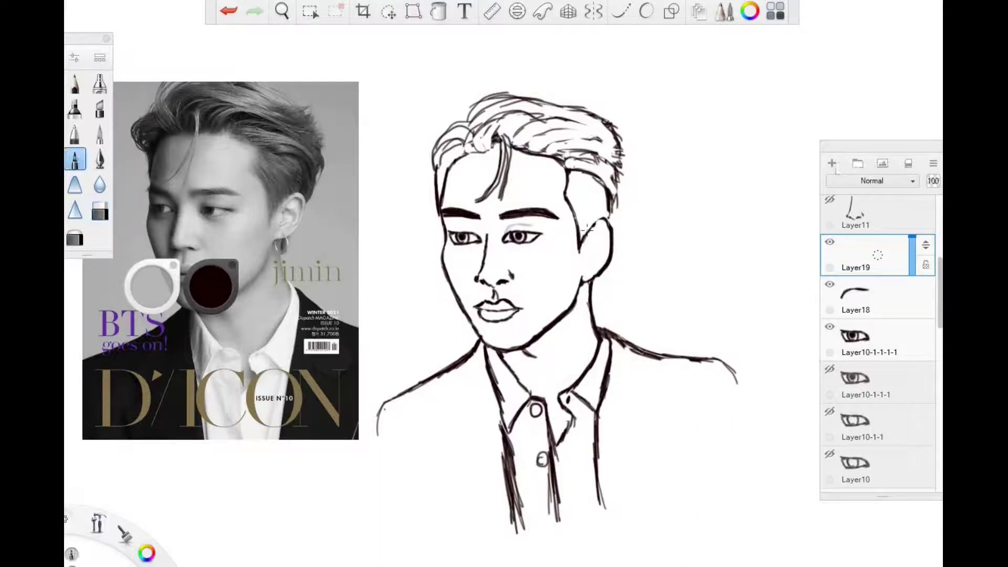
pyautogui.moveTo(607, 237); pyautogui.dragTo(594, 244)
pyautogui.scroll(-5, 877, 367)
pyautogui.click(866, 349)
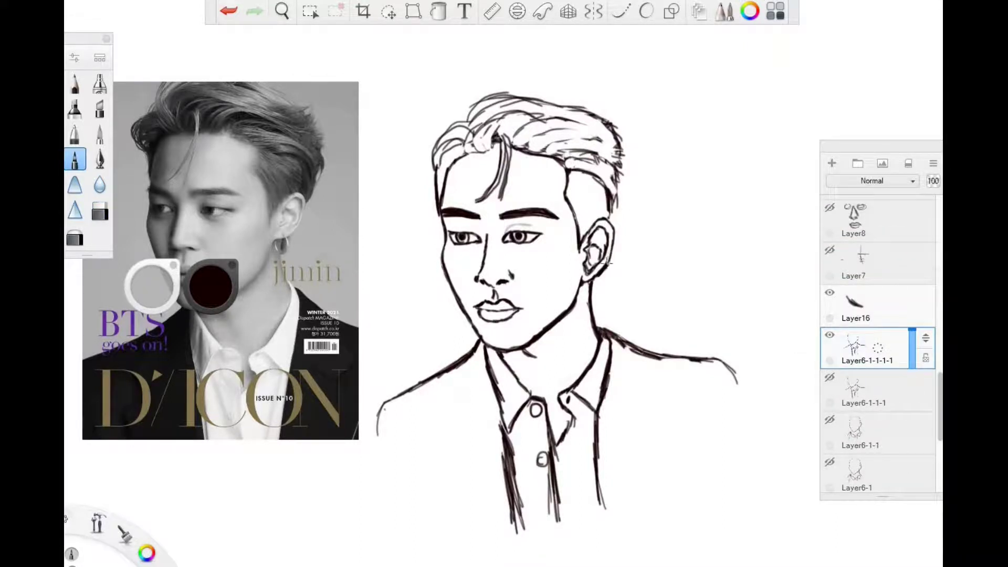
pyautogui.moveTo(588, 284); pyautogui.dragTo(609, 256)
# Duplicate the lips layer Layer12, hide the original and refine the mouth lines on the copy.
pyautogui.scroll(5, 877, 368)
pyautogui.click(867, 370)
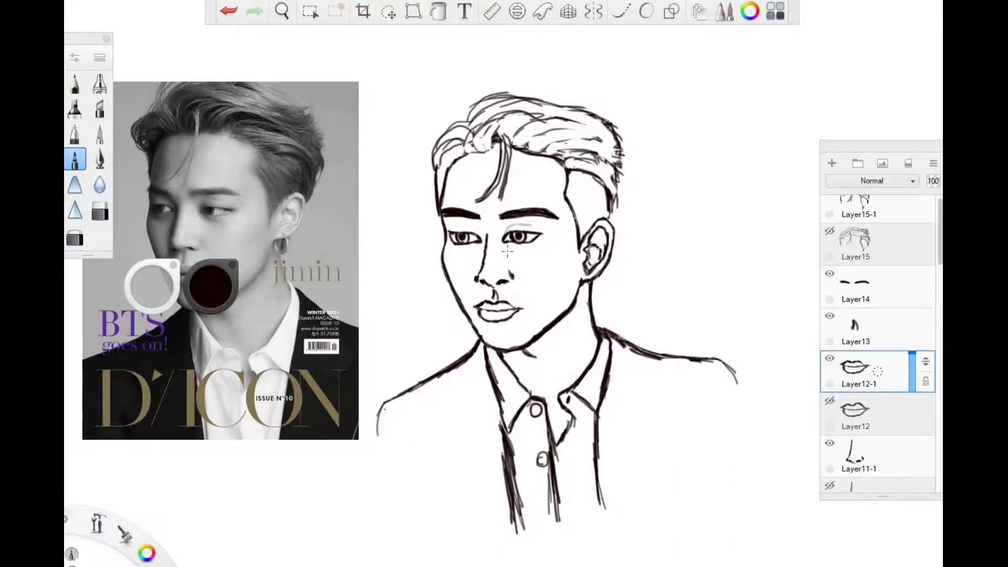
pyautogui.click(100, 210)
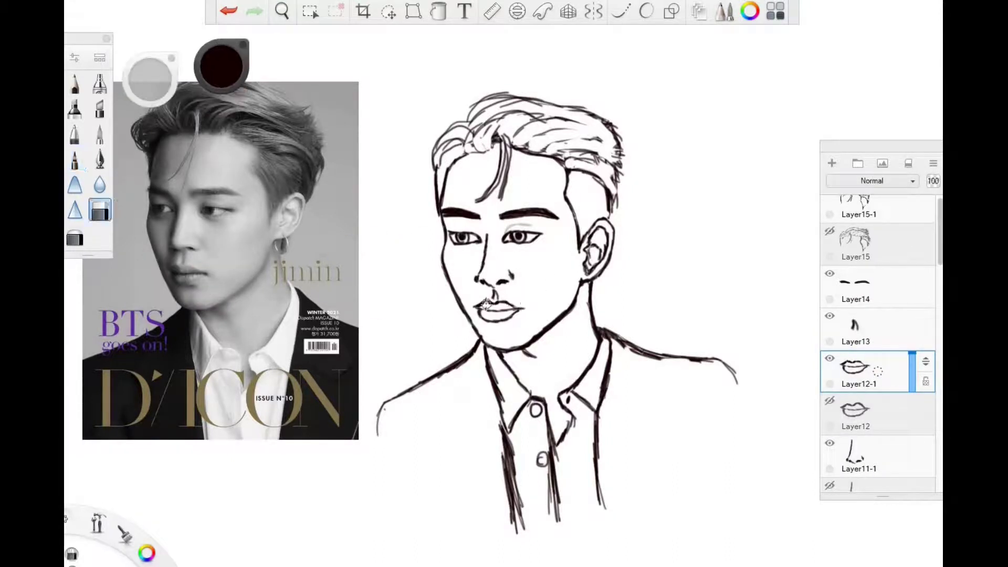
# Refine the nose bridge and nostrils on a duplicate of Layer11-1, alternating between drawing and erasing.
pyautogui.click(867, 455)
pyautogui.press('e')
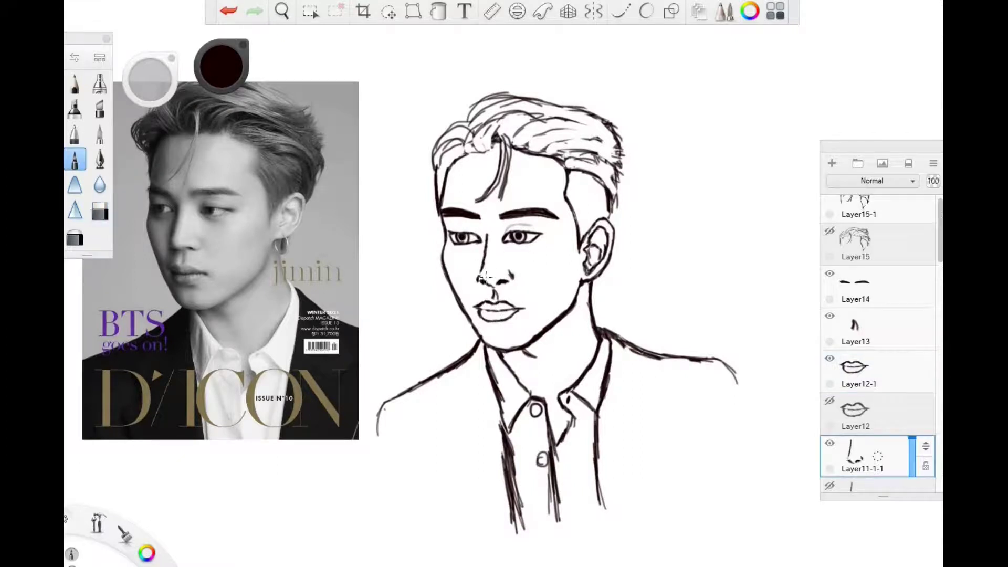
pyautogui.press('e')
pyautogui.press('e')
pyautogui.press('e')
pyautogui.press('e')
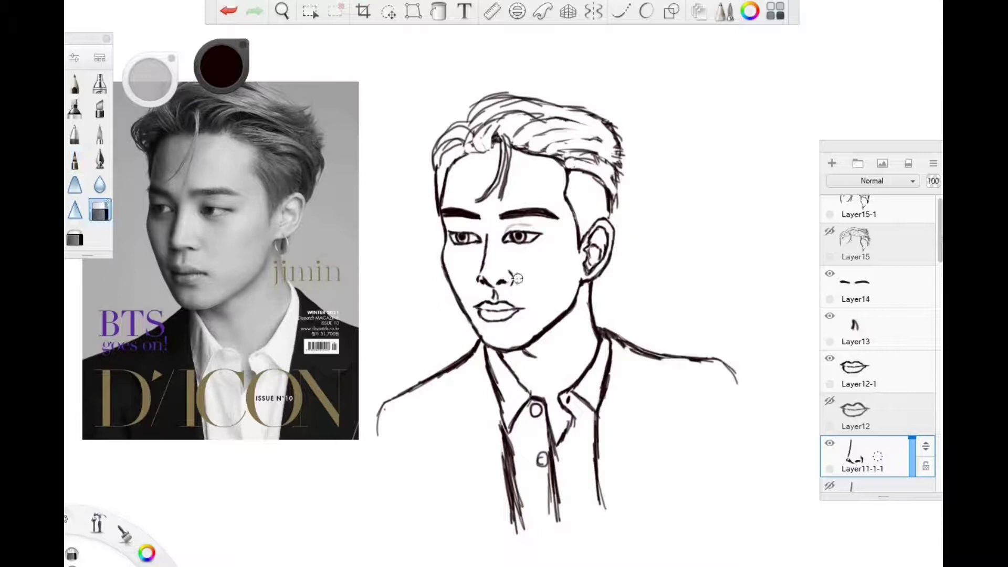
pyautogui.press('e')
pyautogui.press('e')
# Refine the irises and pupils of both eyes, and nudge the far eye on a duplicate of its layer.
pyautogui.press('space')
pyautogui.click(471, 217)
pyautogui.moveTo(471, 217); pyautogui.dragTo(653, 245)
pyautogui.press('e')
pyautogui.press('e')
pyautogui.press('e')
pyautogui.click(732, 239)
pyautogui.press('e')
pyautogui.press('e')
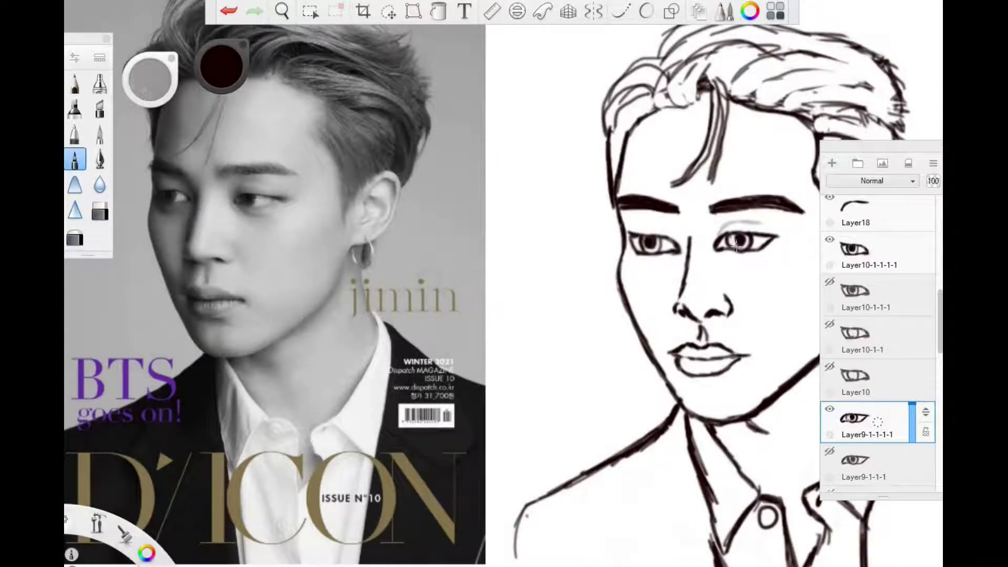
pyautogui.click(740, 241)
pyautogui.hotkey('ctrl', 'd')
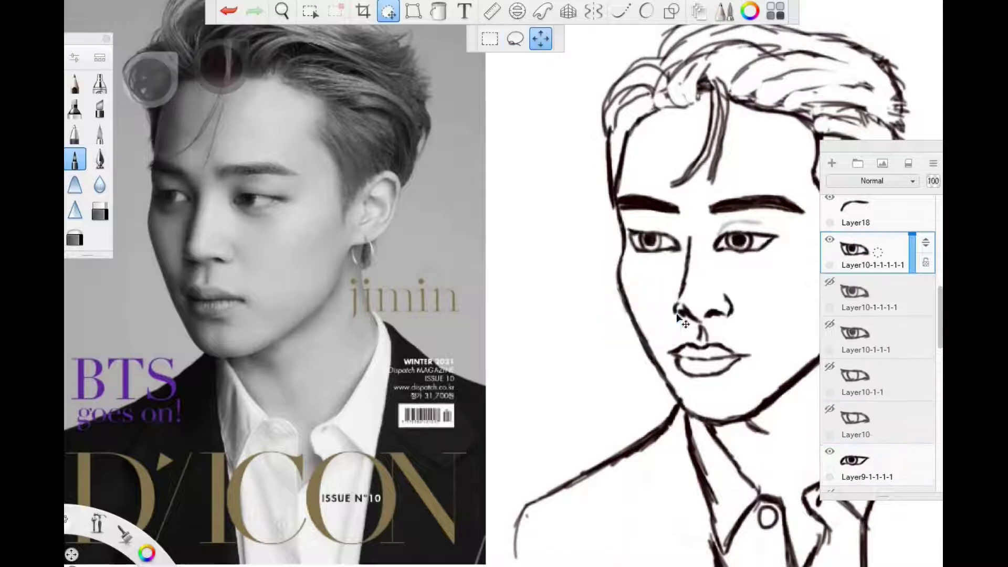
pyautogui.moveTo(683, 290); pyautogui.dragTo(679, 305)
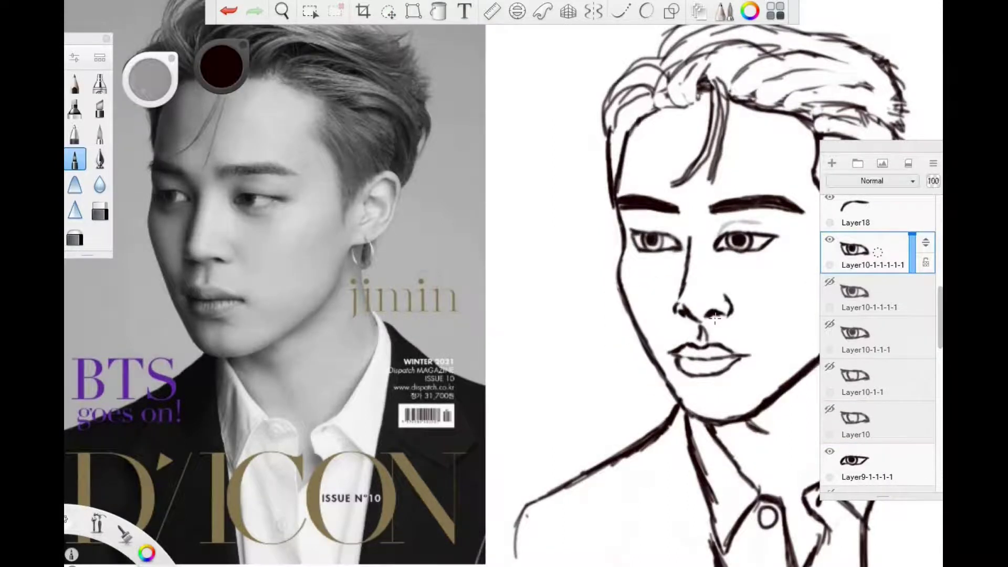
# Thin the collar, shirt and shoulder lines with the eraser on a duplicate of the head and body outline layer.
pyautogui.scroll(-5, 878, 341)
pyautogui.moveTo(507, 344); pyautogui.dragTo(664, 439)
pyautogui.click(100, 210)
pyautogui.moveTo(517, 337)
pyautogui.mouseDown()
pyautogui.moveTo(456, 364)
pyautogui.moveTo(546, 386)
pyautogui.moveTo(527, 331)
pyautogui.mouseUp()
pyautogui.moveTo(549, 400); pyautogui.dragTo(561, 504)
pyautogui.moveTo(530, 336)
pyautogui.mouseDown()
pyautogui.moveTo(548, 355)
pyautogui.moveTo(547, 389)
pyautogui.mouseUp()
pyautogui.moveTo(646, 307)
pyautogui.mouseDown()
pyautogui.moveTo(676, 338)
pyautogui.moveTo(757, 336)
pyautogui.mouseUp()
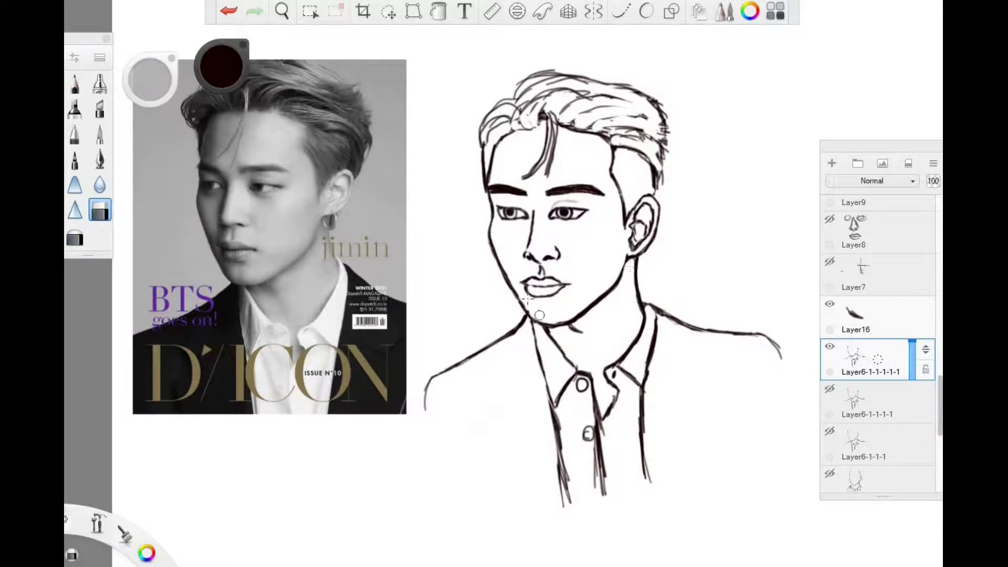
# Touch up the jaw, ear and collar contours, and refine the nose and philtrum on duplicate layers.
pyautogui.press('e')
pyautogui.press('e')
pyautogui.press('e')
pyautogui.press('e')
pyautogui.press('e')
pyautogui.press('e')
pyautogui.press('e')
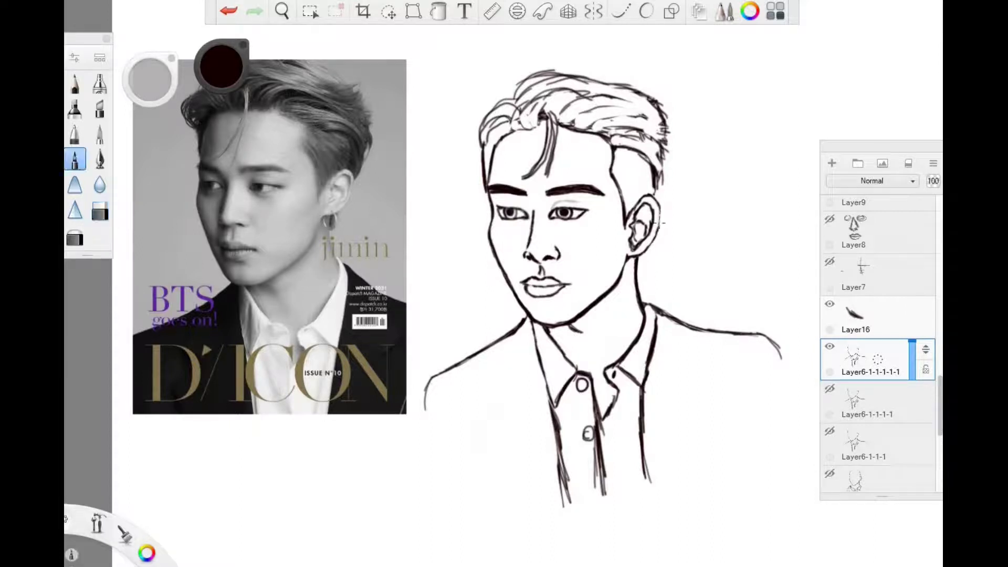
pyautogui.press('e')
pyautogui.press('e')
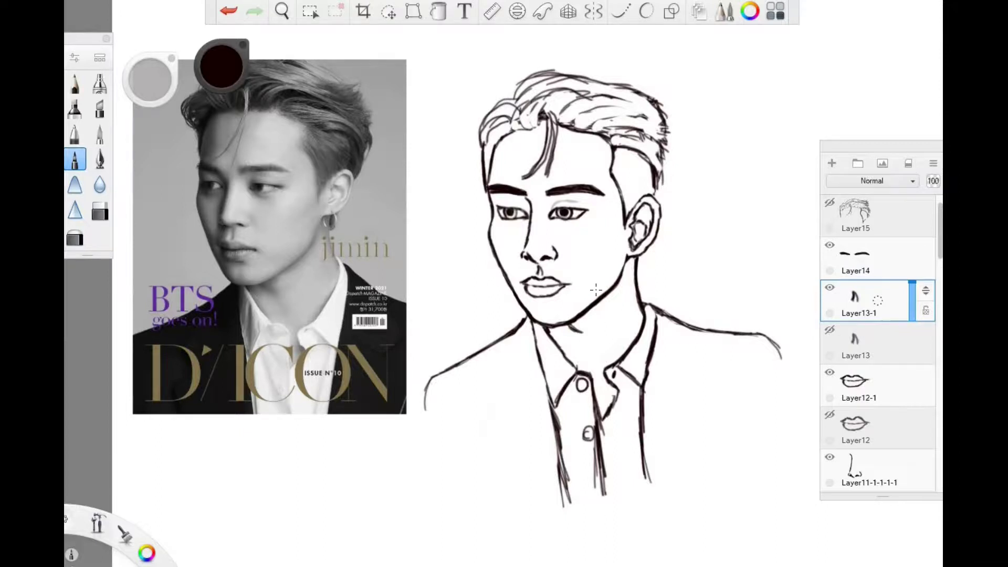
# Mirror the canvas and refine the near eye's lids and outer corner on its own layer, alternating between drawing and erasing.
pyautogui.press('x')
pyautogui.press('space')
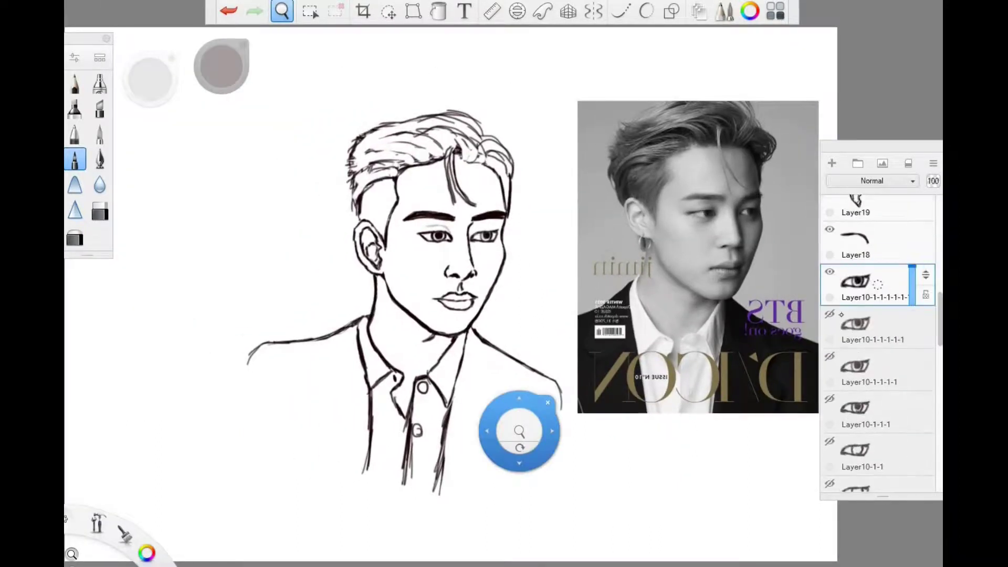
pyautogui.press('v')
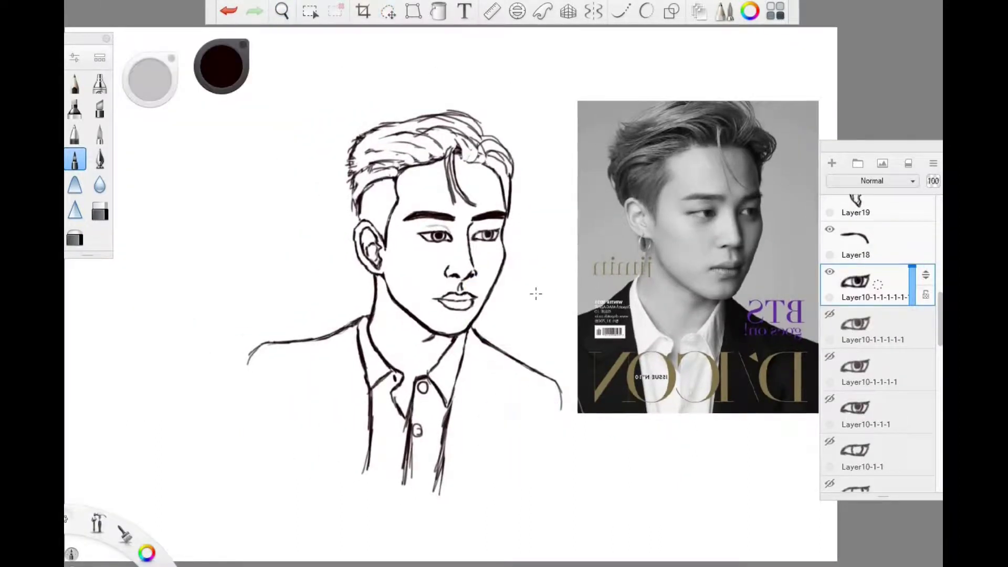
pyautogui.moveTo(434, 237); pyautogui.dragTo(437, 234)
pyautogui.press('e')
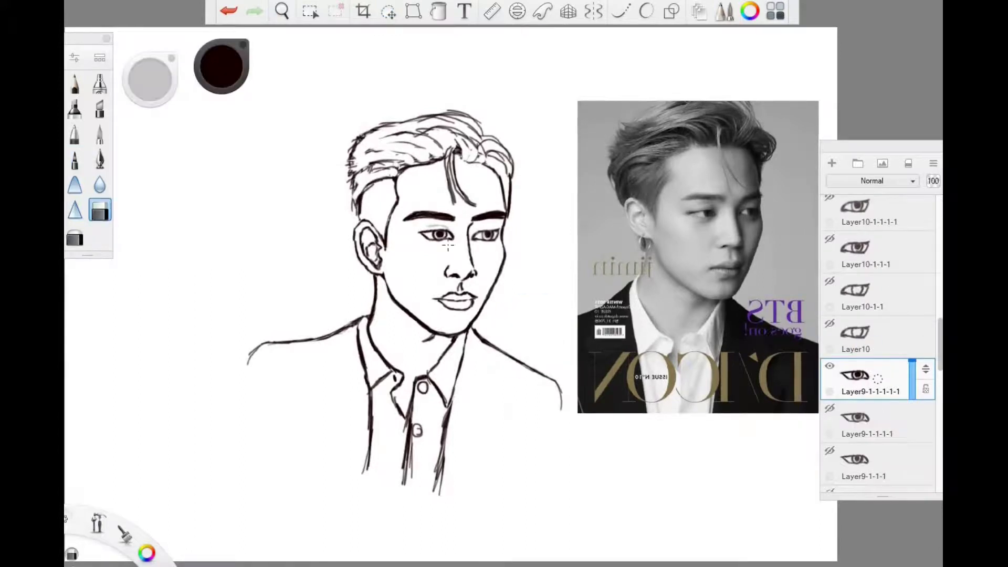
pyautogui.press('b')
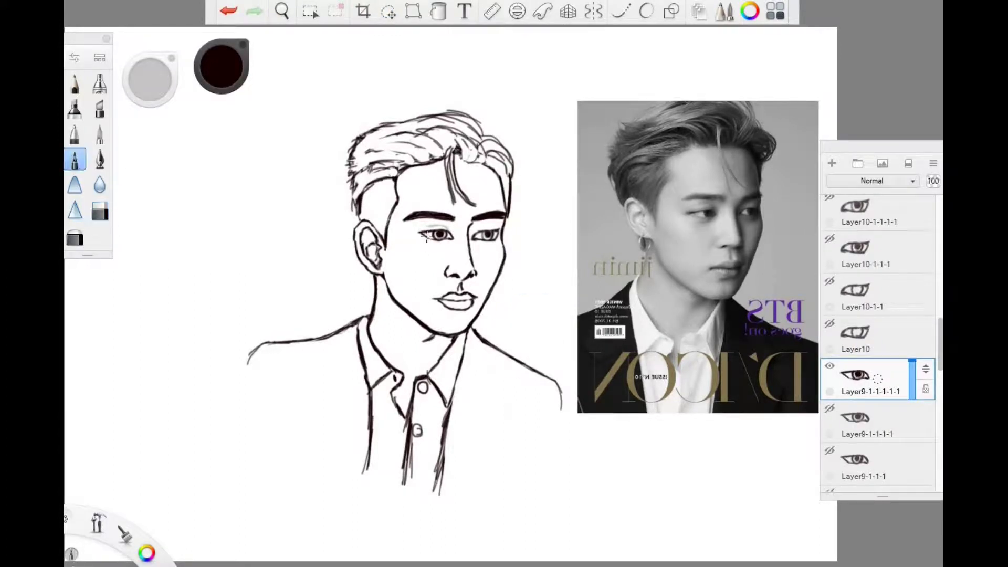
pyautogui.press('e')
pyautogui.moveTo(426, 232); pyautogui.dragTo(431, 237)
pyautogui.press('b')
pyautogui.press('v')
pyautogui.press('b')
# Duplicate the near eye's layer, erase the iris and pupil, and redraw them inside the lid outline.
pyautogui.hotkey('ctrl', 'd')
pyautogui.press('e')
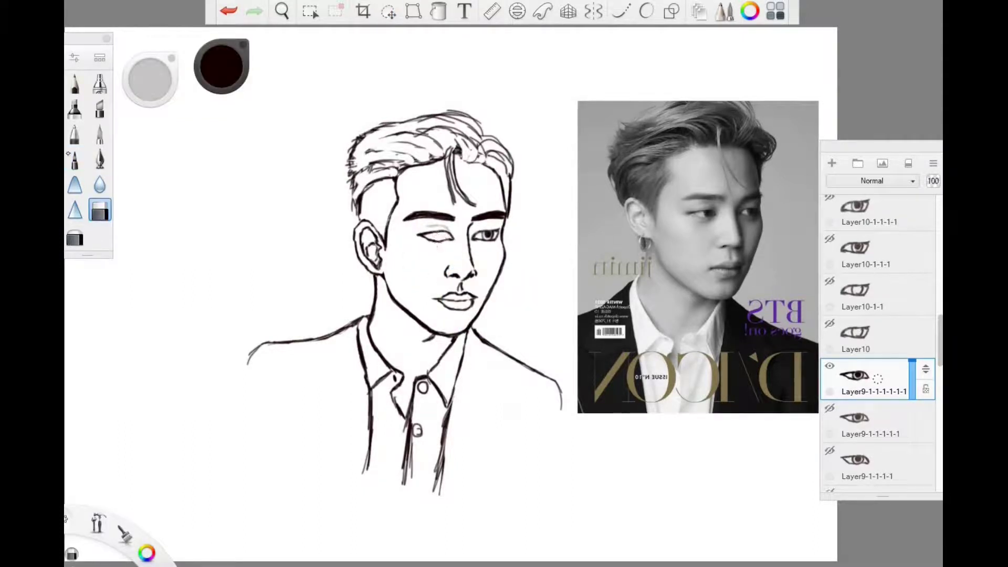
pyautogui.press('b')
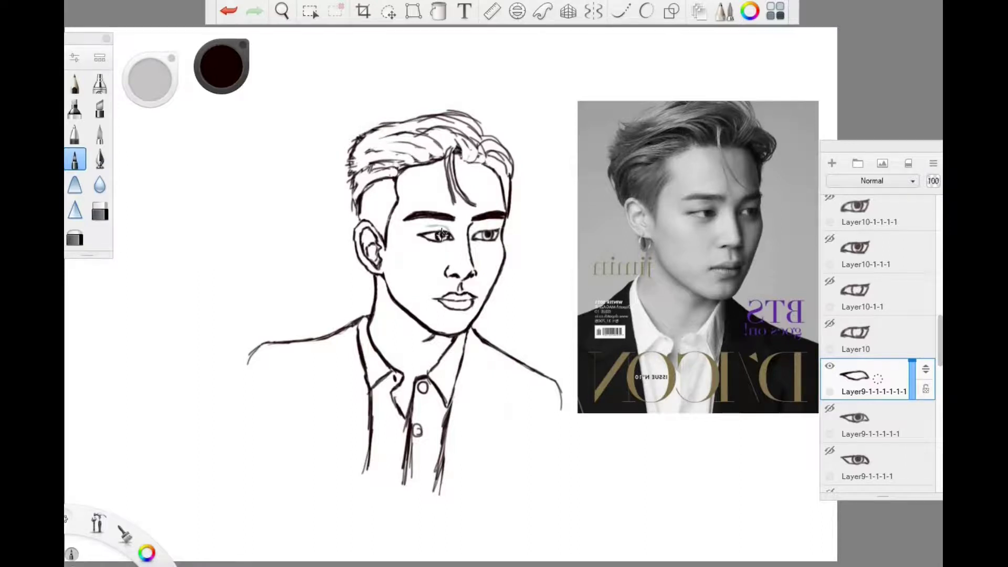
# Clean up the outer corner of the far eye on its own layer with the eraser.
pyautogui.click(876, 310)
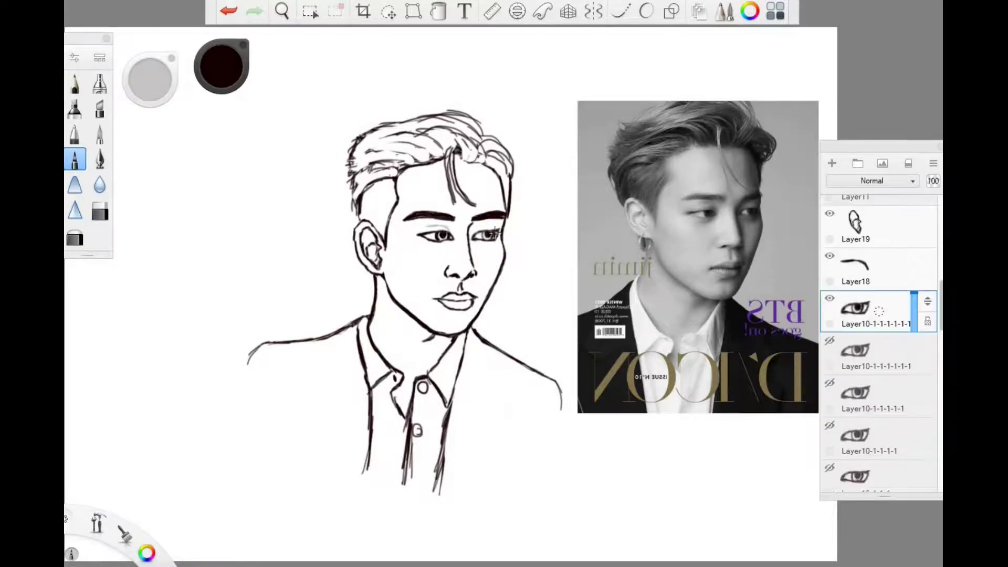
pyautogui.press('e')
pyautogui.moveTo(492, 227); pyautogui.dragTo(505, 234)
pyautogui.press('b')
# Try a faint stroke above the far eye on a new layer at 13 opacity, and hide that layer.
pyautogui.hotkey('ctrl', 'shift', 'n')
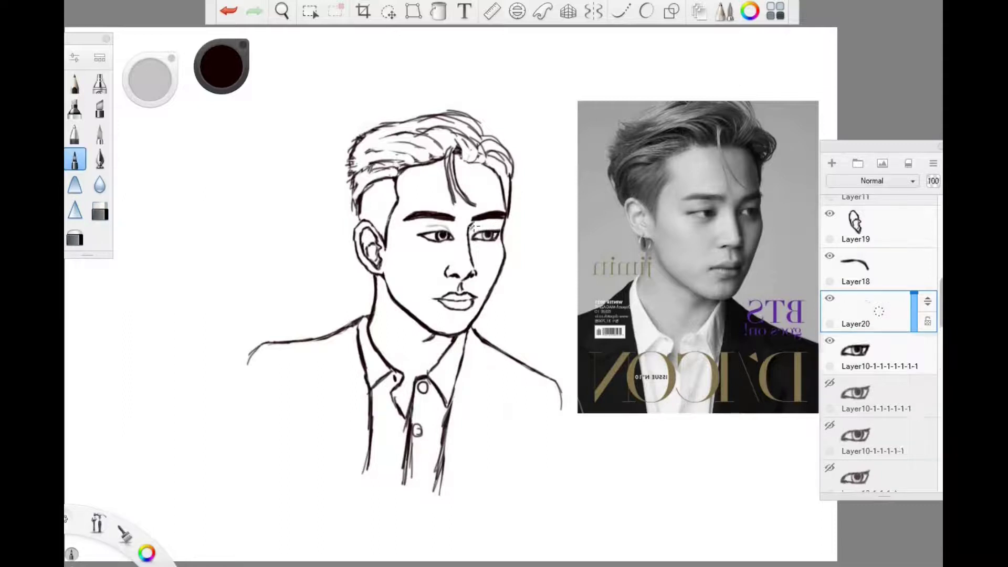
pyautogui.moveTo(914, 294); pyautogui.dragTo(920, 328)
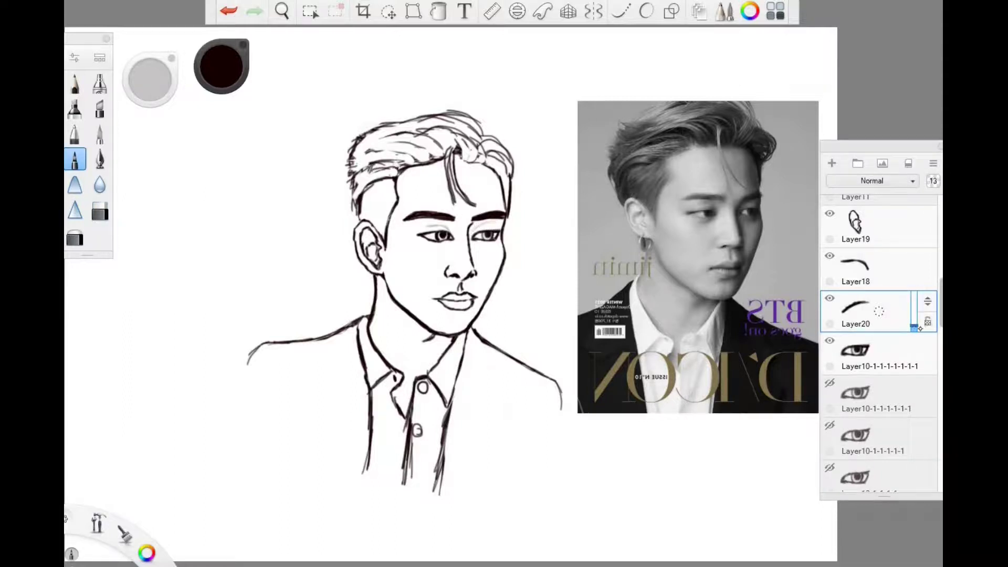
pyautogui.press('v')
pyautogui.click(829, 298)
pyautogui.click(862, 270)
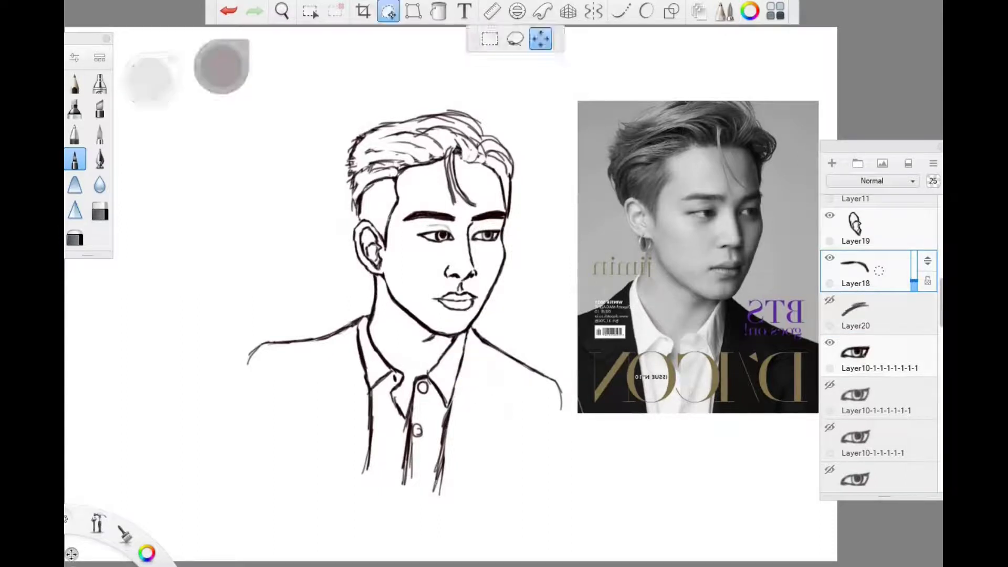
pyautogui.press('Escape')
# Touch up the eye lines, alternating between drawing and erasing.
pyautogui.scroll(-5, 880, 341)
pyautogui.scroll(1, 880, 341)
pyautogui.click(867, 260)
pyautogui.press('e')
pyautogui.press('e')
pyautogui.press('e')
pyautogui.press('e')
# Refine the nose and nostril lines on a duplicate of the nose layer.
pyautogui.scroll(-5, 866, 336)
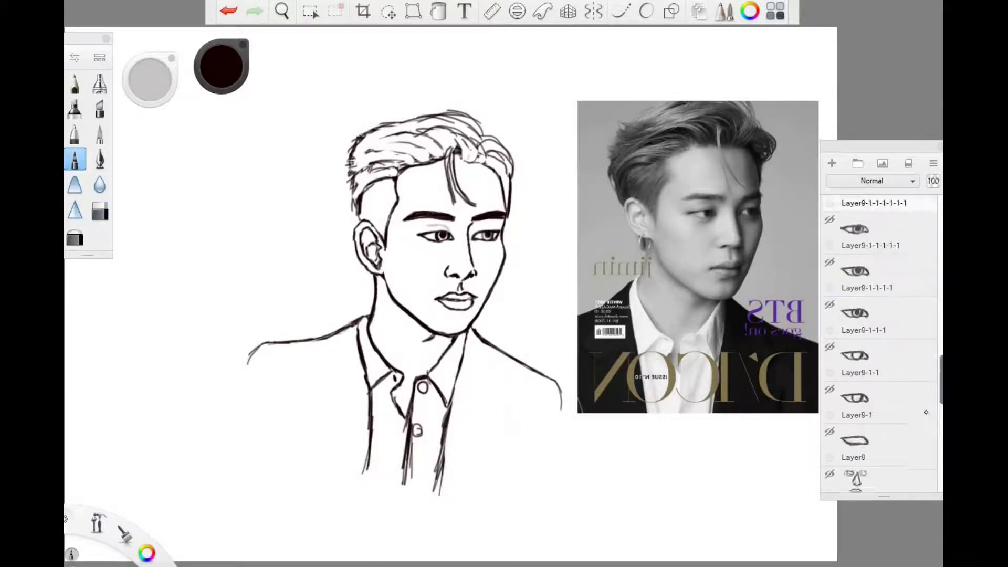
pyautogui.click(846, 322)
pyautogui.press('e')
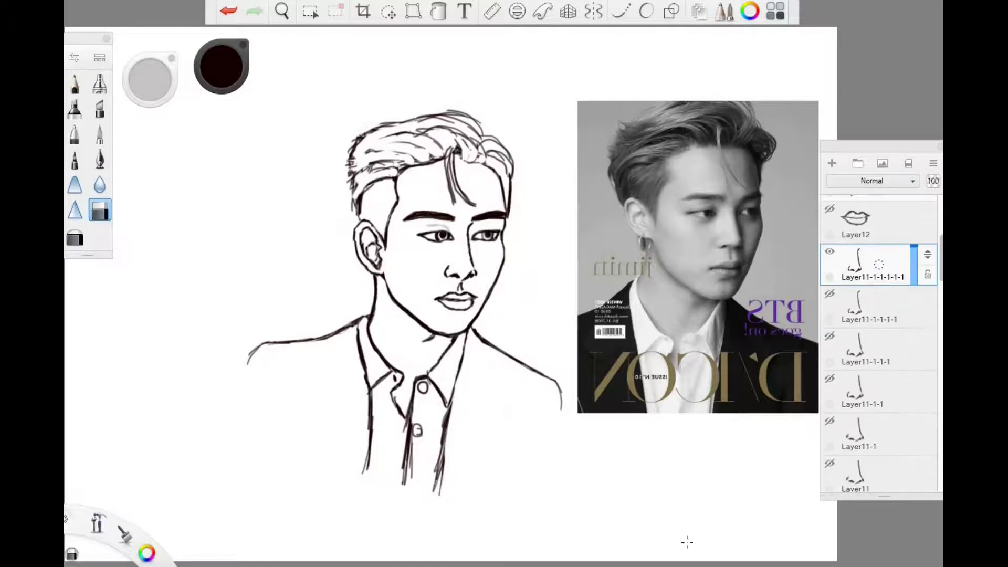
pyautogui.press('e')
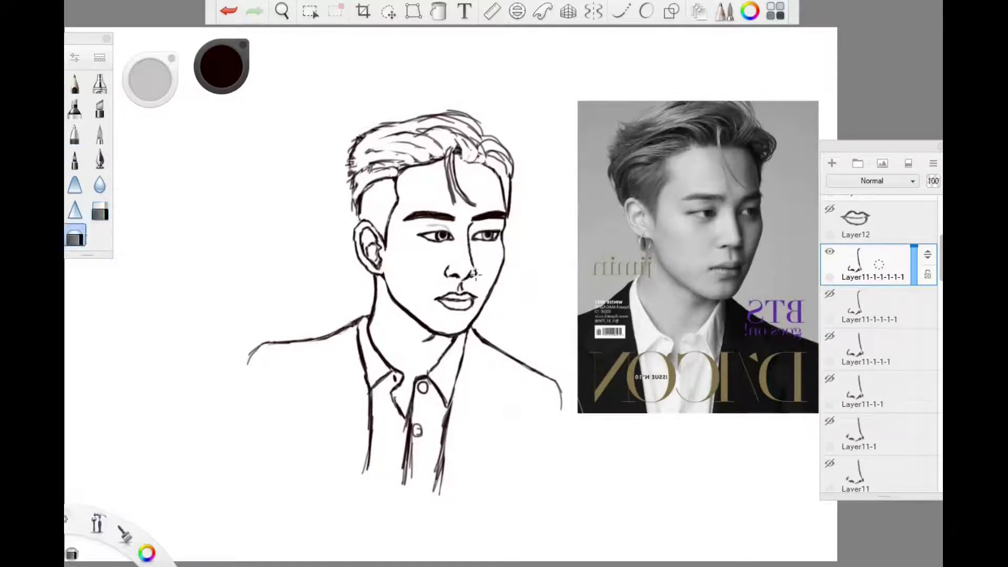
# Duplicate the near eye's layer, hide the original, and tidy the lower lid and outer corner.
pyautogui.scroll(-8, 855, 280)
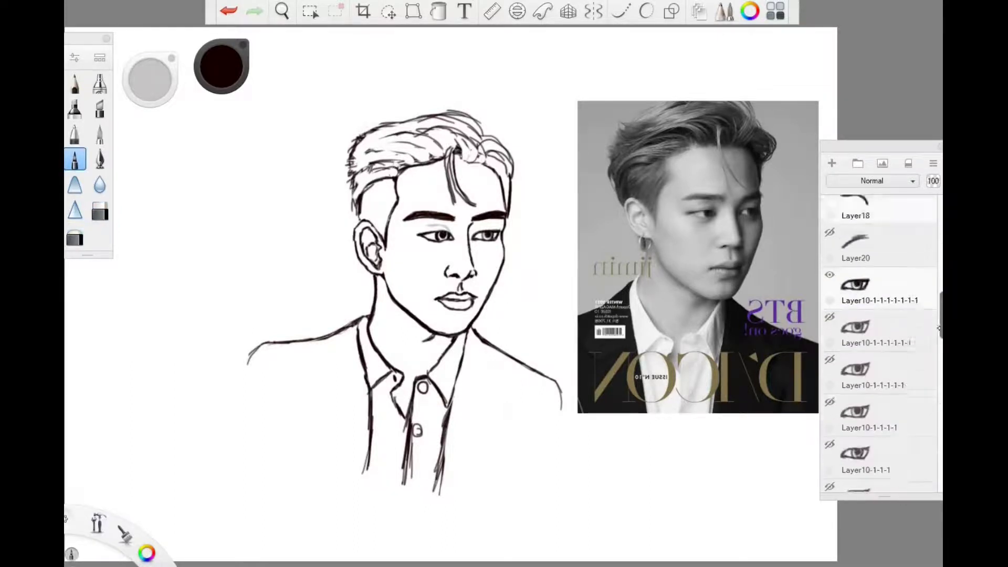
pyautogui.click(854, 280)
pyautogui.click(830, 257)
pyautogui.press('e')
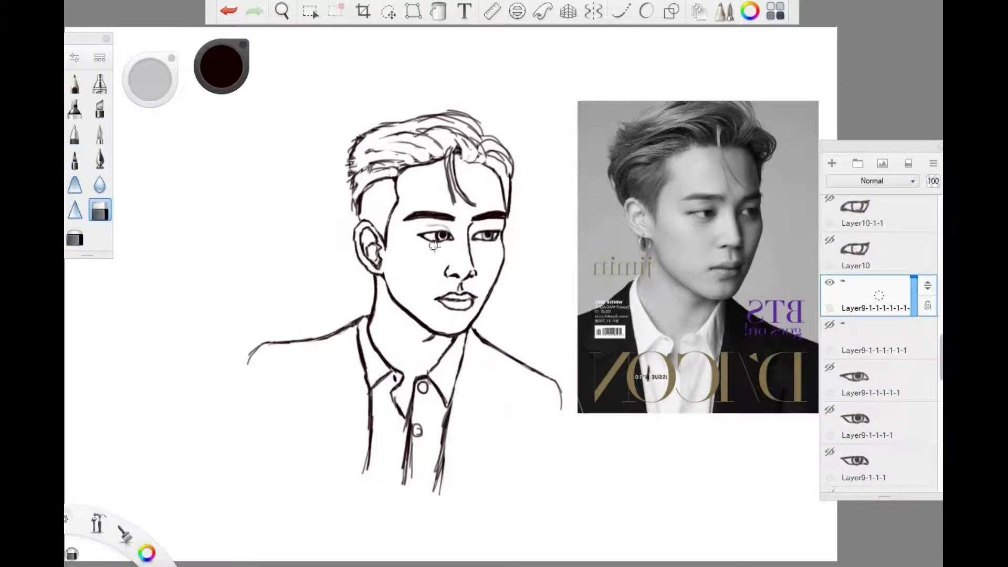
pyautogui.press('e')
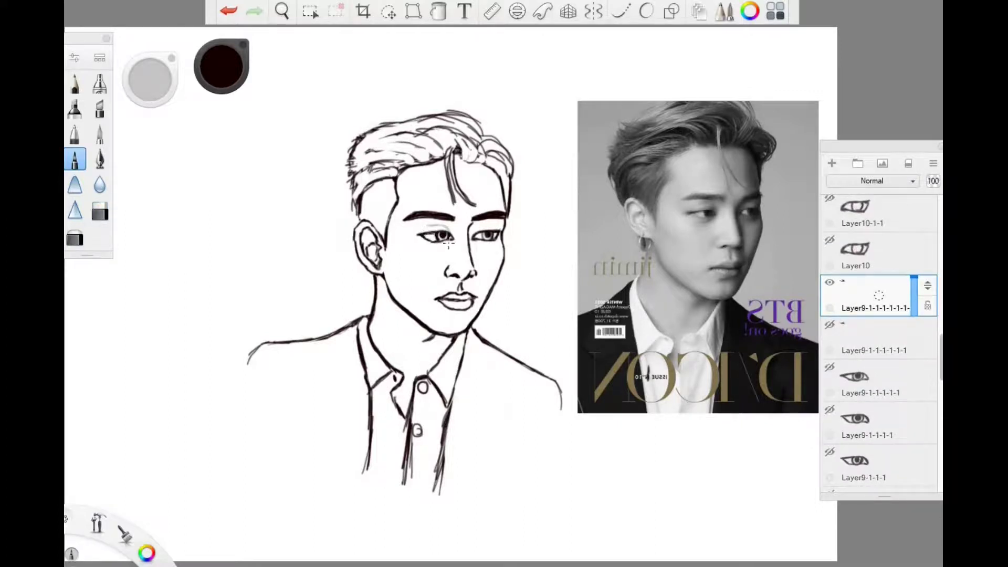
pyautogui.press('e')
pyautogui.press('e')
# Clean up and redraw the crown outline of the hair on a duplicate of Layer15-1.
pyautogui.keyDown('ctrl'); pyautogui.keyDown('alt'); pyautogui.click(407, 169); pyautogui.keyUp('alt'); pyautogui.keyUp('ctrl')
pyautogui.press('e')
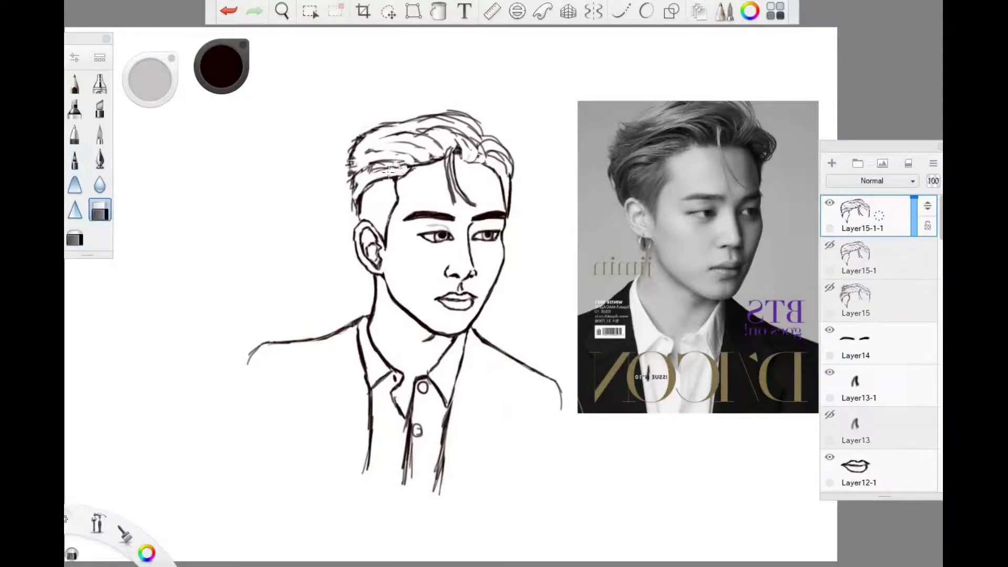
pyautogui.press('e')
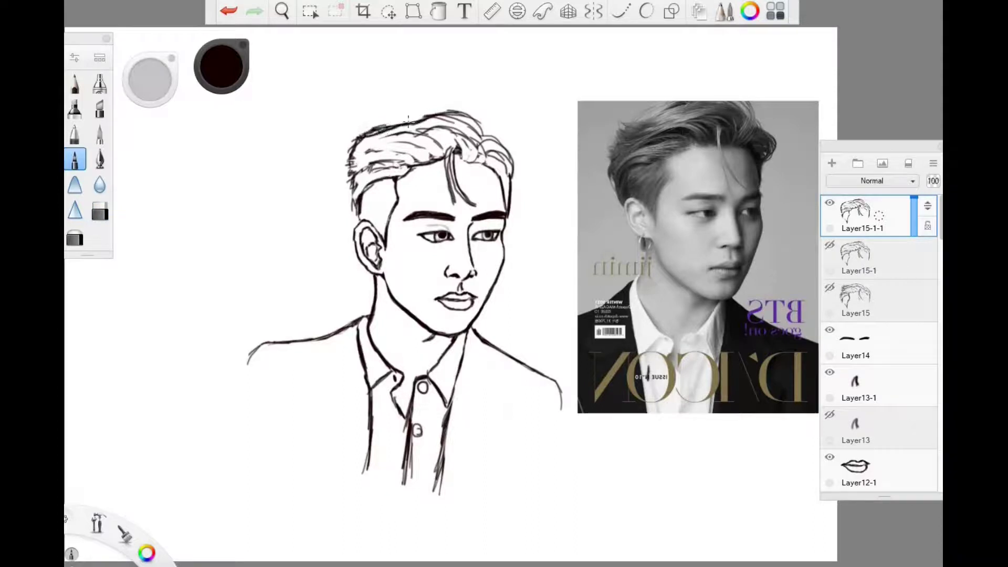
pyautogui.press('e')
pyautogui.press('e')
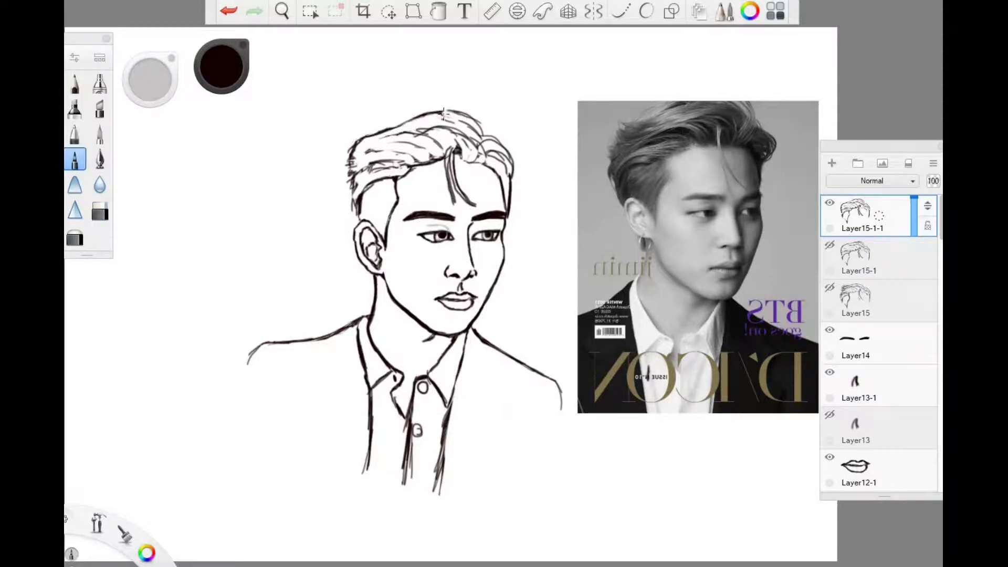
# Strengthen the forelock strand and the hair outline on the far side and above the ear.
pyautogui.moveTo(456, 204); pyautogui.dragTo(448, 155)
pyautogui.press('e')
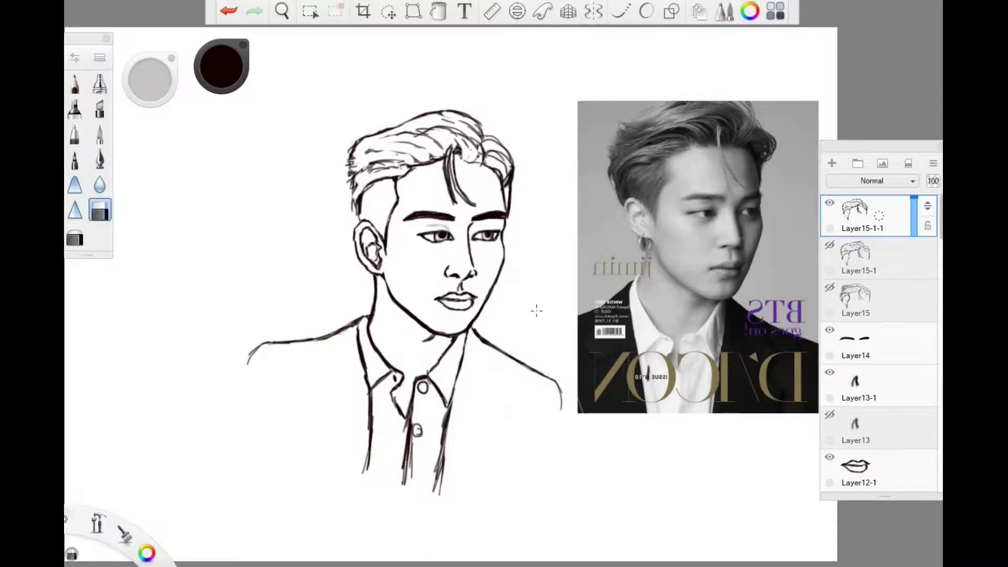
pyautogui.press('e')
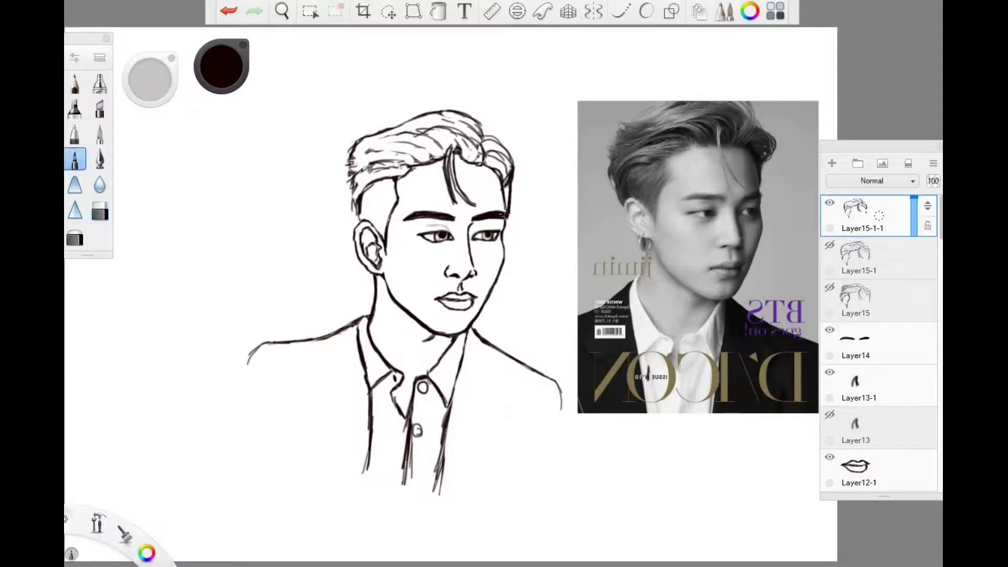
pyautogui.press('e')
pyautogui.press('e')
pyautogui.press('e')
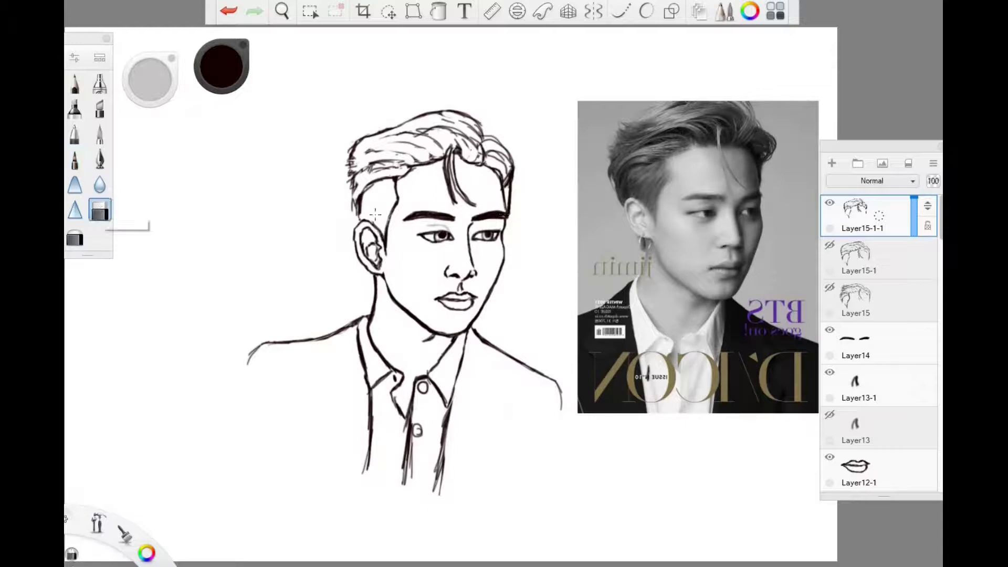
pyautogui.press('e')
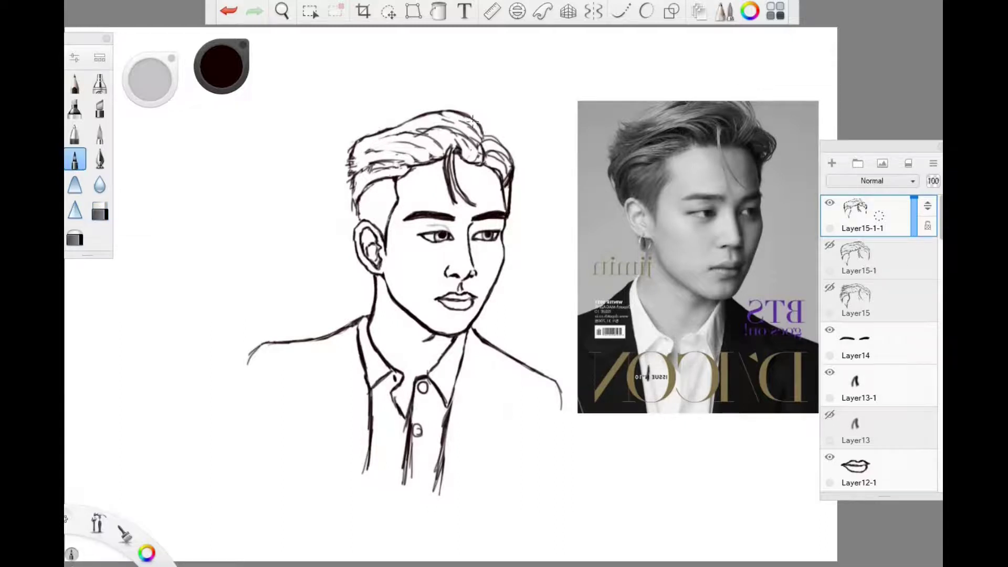
# Thicken the inner strands swept over the top of the hair and erase the rough strokes between them.
pyautogui.press('e')
pyautogui.press('e')
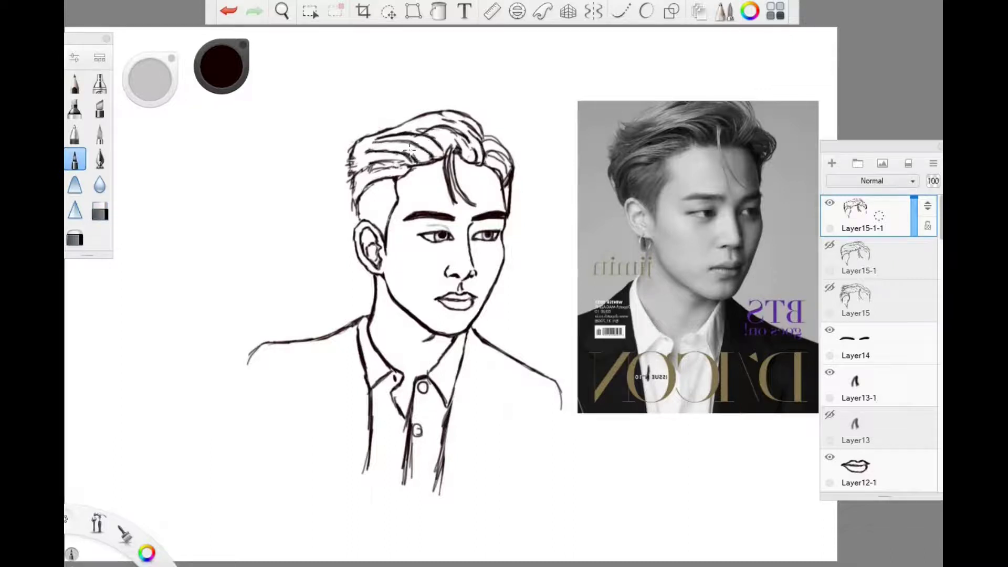
pyautogui.press('e')
pyautogui.moveTo(381, 160); pyautogui.dragTo(400, 167)
pyautogui.moveTo(428, 134)
pyautogui.mouseDown()
pyautogui.moveTo(465, 137)
pyautogui.moveTo(397, 132)
pyautogui.mouseUp()
pyautogui.press('e')
pyautogui.press('e')
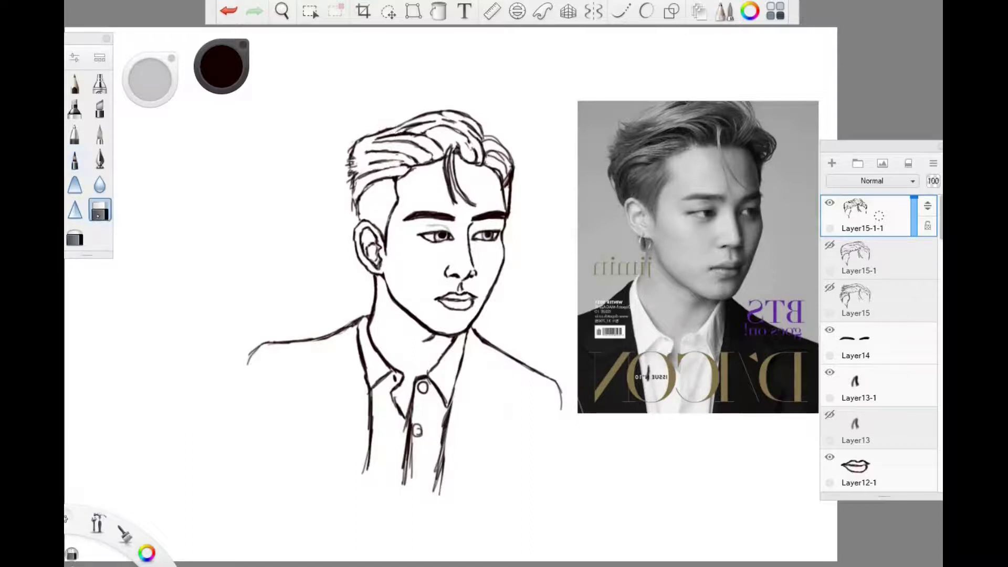
# Tidy the hair edge beside the far temple and the strands at the root of the forelock.
pyautogui.press('e')
pyautogui.moveTo(509, 172); pyautogui.dragTo(510, 198)
pyautogui.press('e')
pyautogui.press('e')
pyautogui.moveTo(468, 155); pyautogui.dragTo(472, 163)
pyautogui.press('e')
pyautogui.press('e')
# Clean up the crown strands and the rough hair edge at the back of the head above the ear.
pyautogui.moveTo(448, 124)
pyautogui.mouseDown()
pyautogui.moveTo(471, 146)
pyautogui.moveTo(458, 138)
pyautogui.moveTo(484, 140)
pyautogui.mouseUp()
pyautogui.press('e')
pyautogui.press('e')
pyautogui.press('e')
pyautogui.press('e')
pyautogui.press('e')
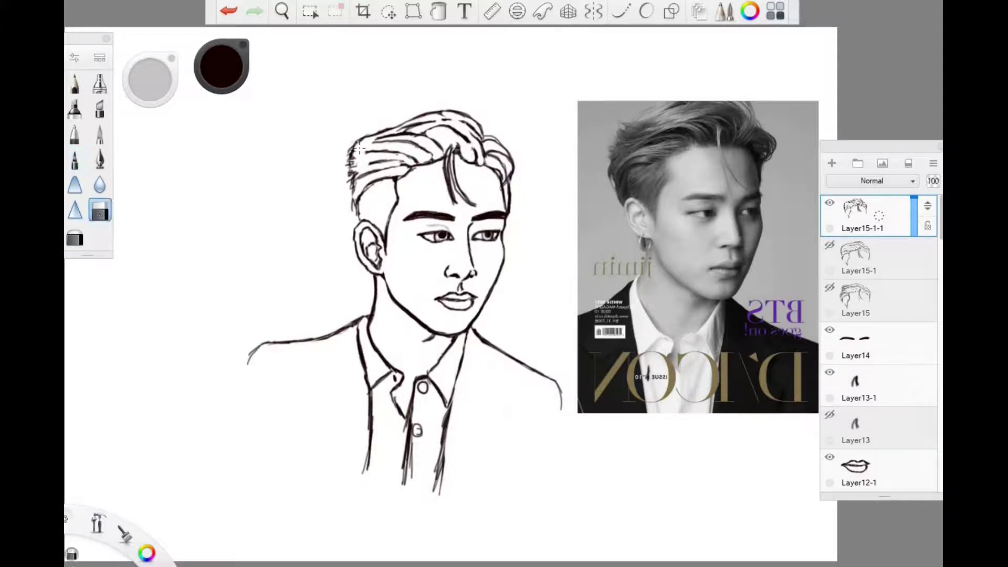
pyautogui.press('e')
pyautogui.moveTo(351, 184); pyautogui.dragTo(357, 211)
pyautogui.press('e')
pyautogui.press('e')
# Reshape the forelock falling over the forehead into thinner, longer strands reaching the brow, alternating between drawing and erasing.
pyautogui.moveTo(451, 205)
pyautogui.mouseDown()
pyautogui.moveTo(449, 157)
pyautogui.moveTo(469, 201)
pyautogui.moveTo(450, 184)
pyautogui.mouseUp()
pyautogui.press('e')
pyautogui.press('e')
pyautogui.press('e')
pyautogui.press('e')
pyautogui.moveTo(456, 205)
pyautogui.mouseDown()
pyautogui.moveTo(445, 179)
pyautogui.moveTo(454, 182)
pyautogui.moveTo(463, 223)
pyautogui.moveTo(465, 202)
pyautogui.moveTo(461, 223)
pyautogui.moveTo(448, 178)
pyautogui.moveTo(458, 176)
pyautogui.moveTo(476, 215)
pyautogui.mouseUp()
pyautogui.press('e')
pyautogui.press('e')
pyautogui.press('e')
pyautogui.press('e')
pyautogui.moveTo(443, 174); pyautogui.dragTo(458, 216)
pyautogui.moveTo(461, 197); pyautogui.dragTo(472, 218)
# Duplicate the hair layer and hatch the short side hair above the ear with fine strokes.
pyautogui.click(861, 215)
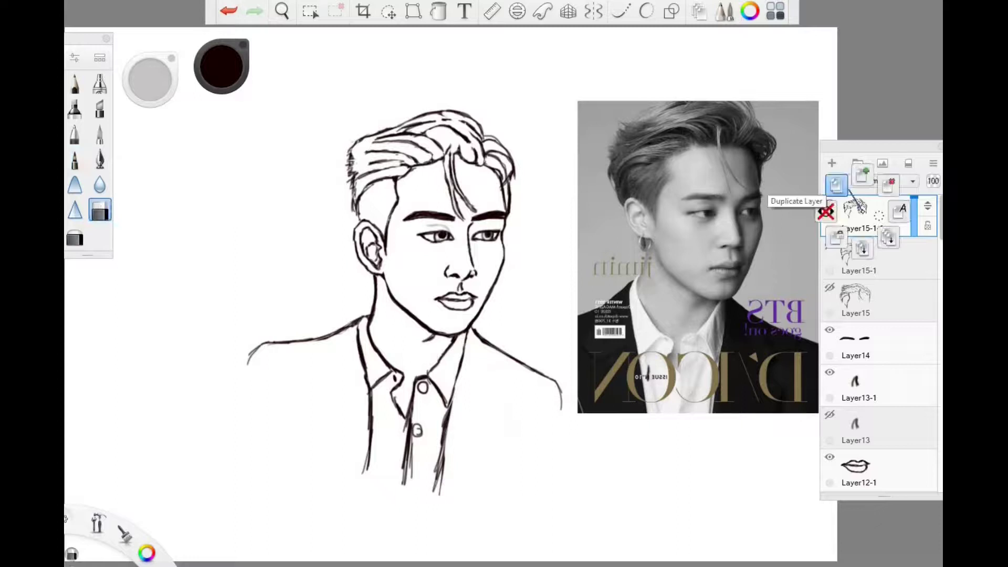
pyautogui.click(841, 199)
pyautogui.moveTo(363, 211); pyautogui.dragTo(391, 185)
pyautogui.moveTo(371, 231); pyautogui.dragTo(395, 195)
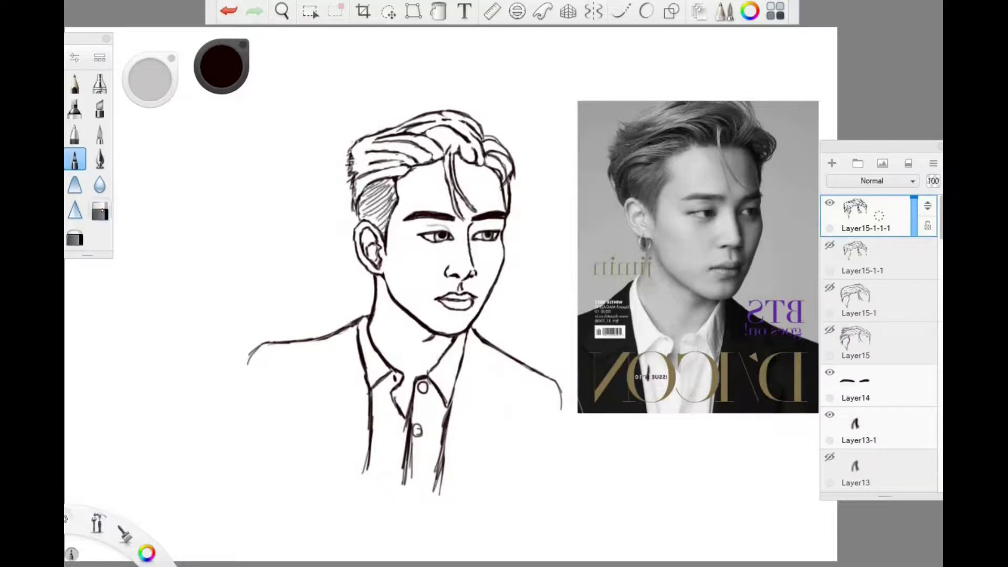
pyautogui.moveTo(375, 221)
pyautogui.mouseDown()
pyautogui.moveTo(399, 186)
pyautogui.moveTo(370, 174)
pyautogui.mouseUp()
# Duplicate the hair layer again and fill the top, back and far side of the hair with dense strand strokes.
pyautogui.hotkey('ctrl', 'd')
pyautogui.moveTo(368, 197); pyautogui.dragTo(398, 177)
pyautogui.moveTo(455, 192)
pyautogui.mouseDown()
pyautogui.moveTo(459, 137)
pyautogui.moveTo(471, 157)
pyautogui.moveTo(473, 138)
pyautogui.moveTo(431, 129)
pyautogui.mouseUp()
pyautogui.moveTo(355, 179)
pyautogui.mouseDown()
pyautogui.moveTo(398, 153)
pyautogui.moveTo(408, 169)
pyautogui.moveTo(361, 140)
pyautogui.moveTo(409, 134)
pyautogui.moveTo(369, 135)
pyautogui.moveTo(466, 130)
pyautogui.moveTo(444, 119)
pyautogui.mouseUp()
pyautogui.moveTo(449, 149)
pyautogui.mouseDown()
pyautogui.moveTo(440, 135)
pyautogui.moveTo(380, 137)
pyautogui.mouseUp()
pyautogui.moveTo(475, 113); pyautogui.dragTo(423, 129)
pyautogui.moveTo(496, 138)
pyautogui.mouseDown()
pyautogui.moveTo(482, 152)
pyautogui.moveTo(508, 174)
pyautogui.moveTo(507, 203)
pyautogui.mouseUp()
pyautogui.press('e')
pyautogui.press('e')
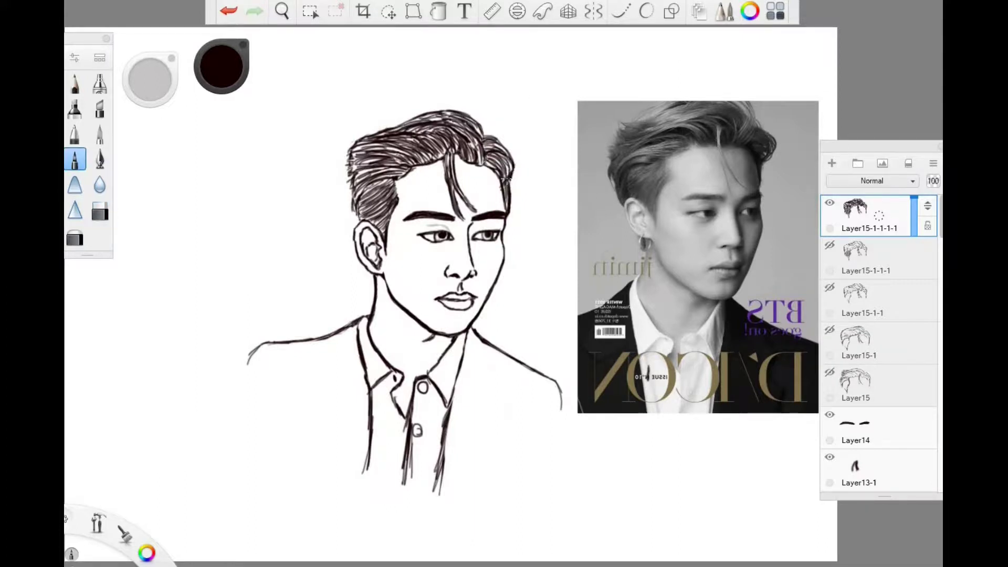
# Add faint eye shading on a new layer at 14 opacity and clean up the near eye.
pyautogui.hotkey('ctrl', 'l')
pyautogui.moveTo(914, 198); pyautogui.dragTo(914, 231)
pyautogui.press('e')
pyautogui.press('e')
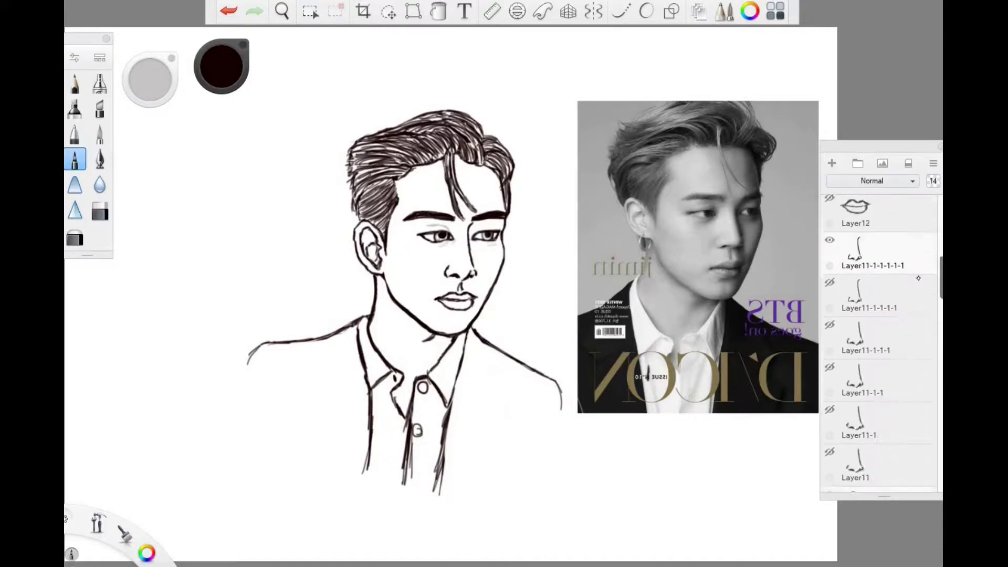
pyautogui.press('e')
pyautogui.press('e')
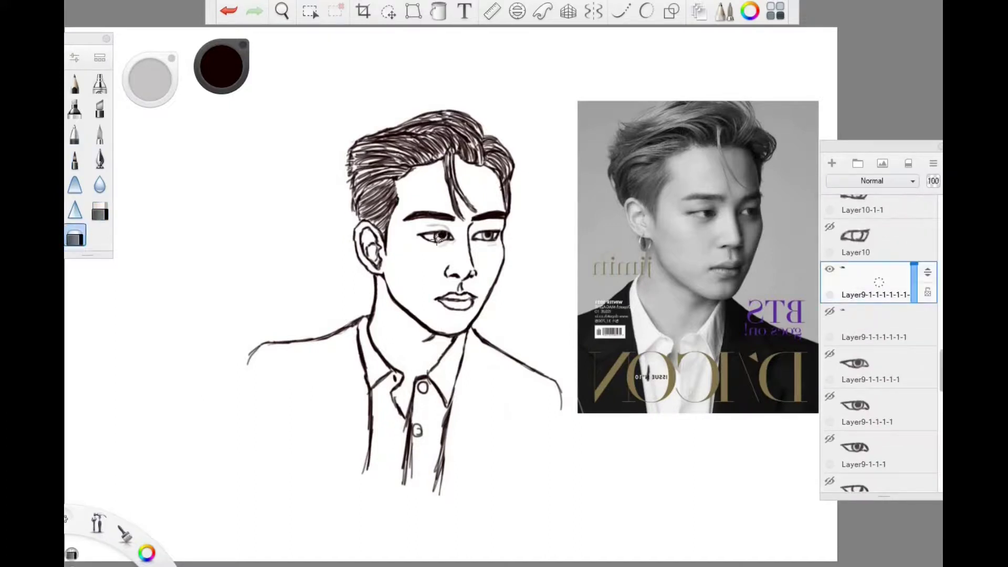
# Mirror the canvas back and refine the hair strands on a duplicate of Layer15-1-1-1-1.
pyautogui.press('x')
pyautogui.scroll(5, 940, 307)
pyautogui.scroll(5, 941, 306)
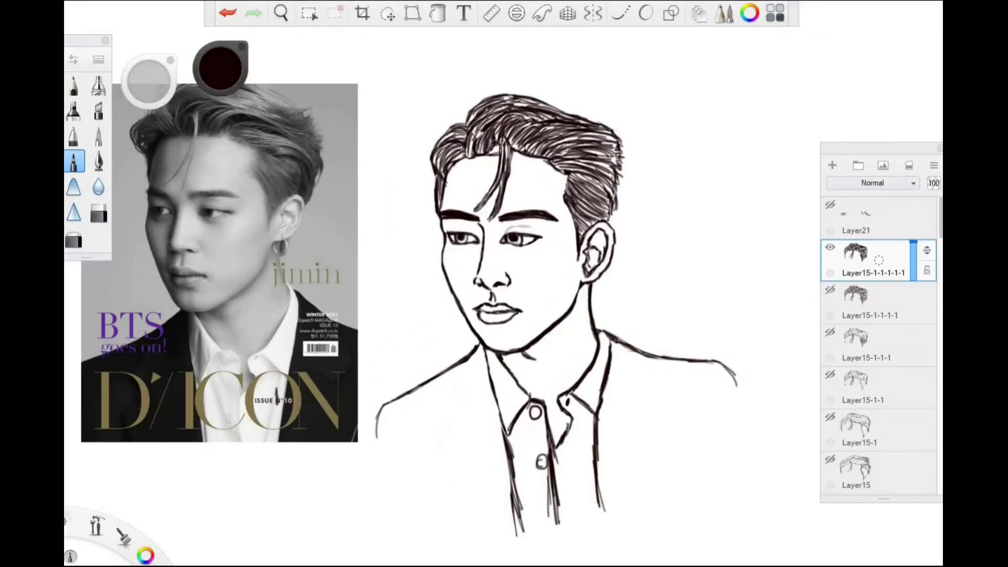
pyautogui.press('e')
# Redraw the jaw and face contour on the topmost head and body outline layer, undoing the last stroke.
pyautogui.press('Down')
pyautogui.press('Down')
pyautogui.press('Down')
pyautogui.press('Down')
pyautogui.press('Down')
pyautogui.press('Down')
pyautogui.press('Down')
pyautogui.press('Down')
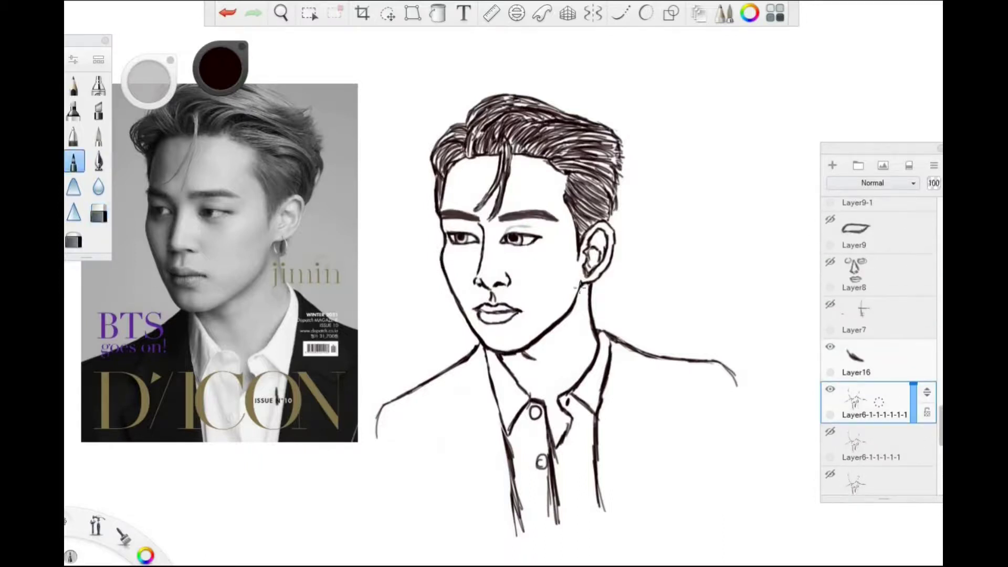
pyautogui.hotkey('ctrl', 'z')
# Redraw the shirt's front edge, collar, placket line and lower button as clean single lines, erasing the sketchy strokes.
pyautogui.moveTo(510, 362); pyautogui.dragTo(521, 536)
pyautogui.moveTo(525, 400)
pyautogui.mouseDown()
pyautogui.moveTo(545, 393)
pyautogui.moveTo(549, 443)
pyautogui.mouseUp()
pyautogui.moveTo(570, 399); pyautogui.dragTo(564, 524)
pyautogui.press('e')
pyautogui.moveTo(557, 523); pyautogui.dragTo(546, 423)
pyautogui.press('e')
# Redraw the near jacket edge and the shoulder lines as bold single strokes extending down into the sleeves.
pyautogui.moveTo(604, 336); pyautogui.dragTo(601, 527)
pyautogui.moveTo(652, 355)
pyautogui.mouseDown()
pyautogui.moveTo(744, 405)
pyautogui.moveTo(750, 446)
pyautogui.mouseUp()
pyautogui.press('e')
pyautogui.press('e')
pyautogui.press('e')
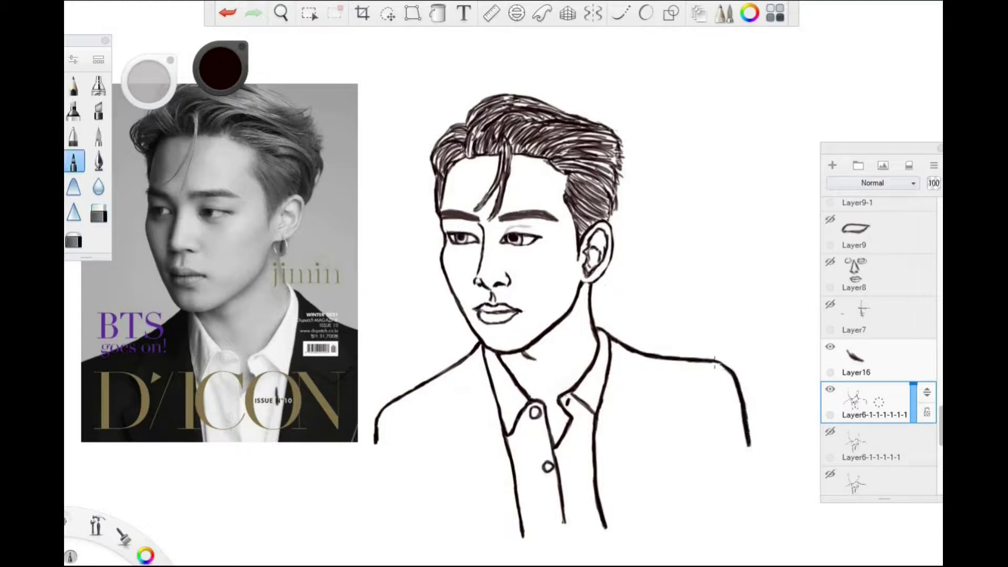
# Refine the upper lip line on the lips layer Layer12-1-1-1, undoing the last stroke.
pyautogui.scroll(5, 878, 346)
pyautogui.click(866, 334)
pyautogui.press('e')
pyautogui.scroll(-5, 879, 336)
pyautogui.click(861, 386)
pyautogui.scroll(5, 518, 294)
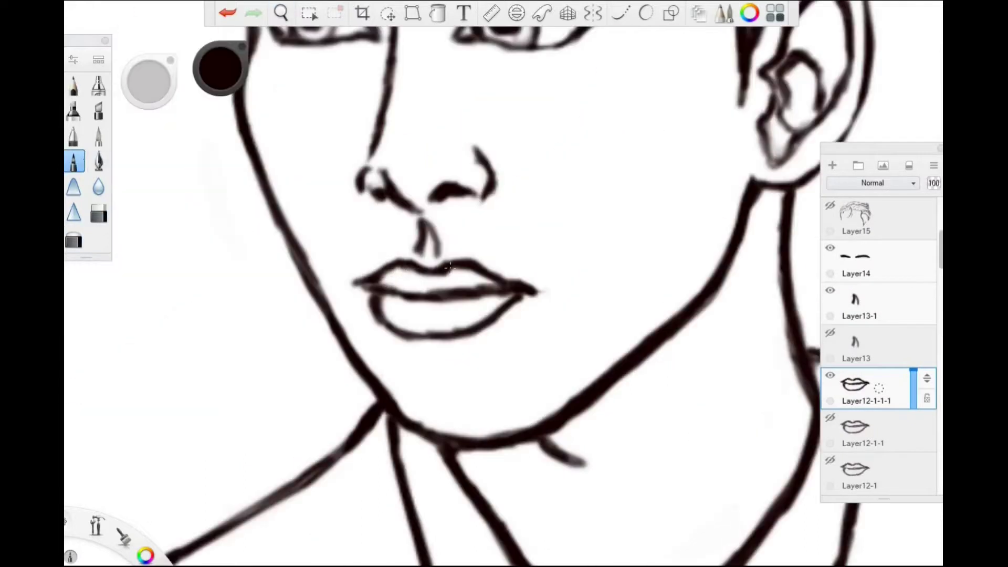
pyautogui.moveTo(498, 278)
pyautogui.mouseDown()
pyautogui.moveTo(383, 286)
pyautogui.moveTo(405, 293)
pyautogui.mouseUp()
pyautogui.scroll(2, 405, 293)
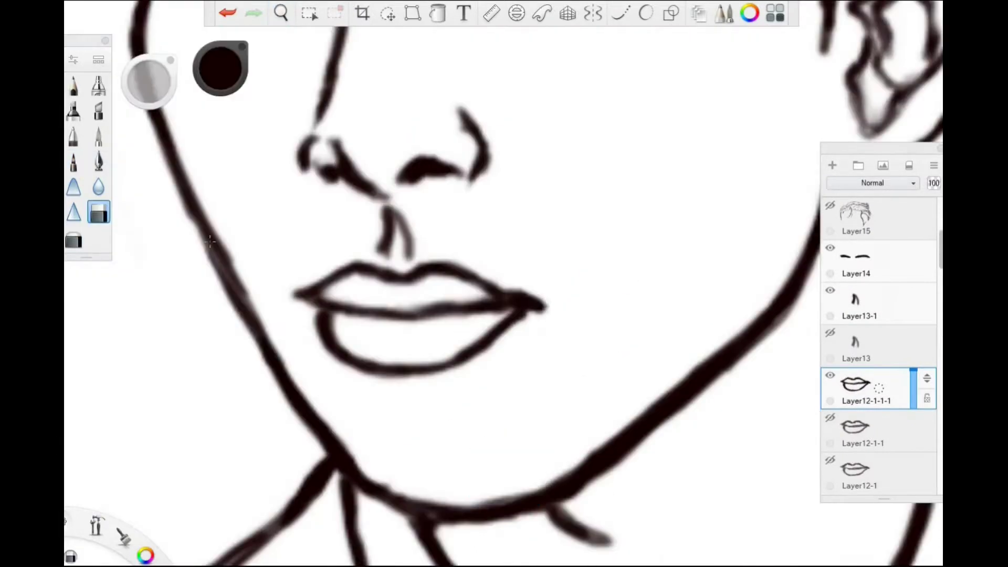
pyautogui.hotkey('ctrl', 'z')
# Shade the shadowed side of the forehead, eye area, nose and jaw on Layer3 with Copic C10 Cool Gray.
pyautogui.scroll(-5, 295, 55)
pyautogui.scroll(5, 879, 315)
pyautogui.click(867, 260)
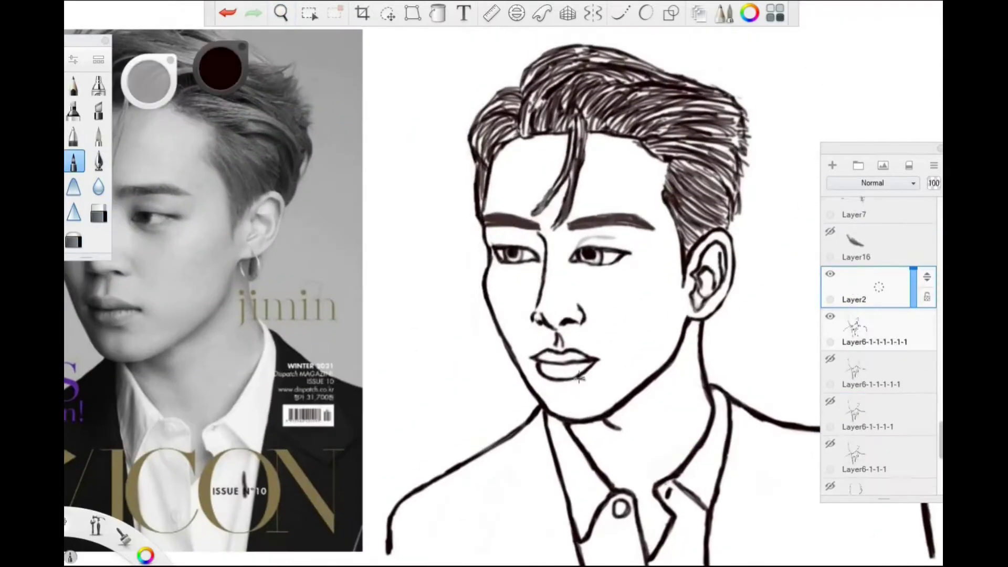
pyautogui.scroll(-3, 505, 284)
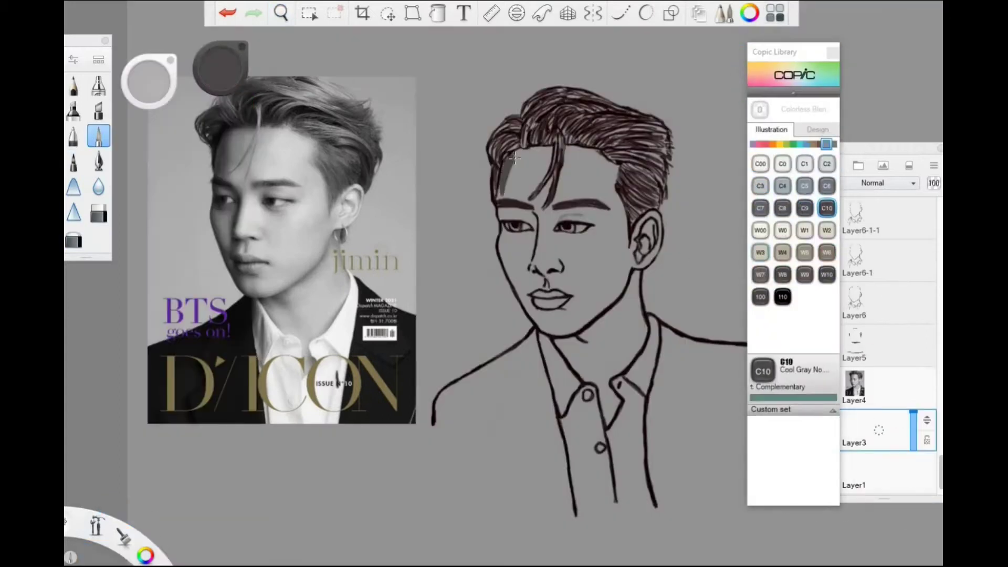
pyautogui.moveTo(525, 149)
pyautogui.mouseDown()
pyautogui.moveTo(502, 252)
pyautogui.moveTo(552, 335)
pyautogui.moveTo(630, 281)
pyautogui.moveTo(645, 332)
pyautogui.mouseUp()
pyautogui.moveTo(530, 208); pyautogui.dragTo(532, 268)
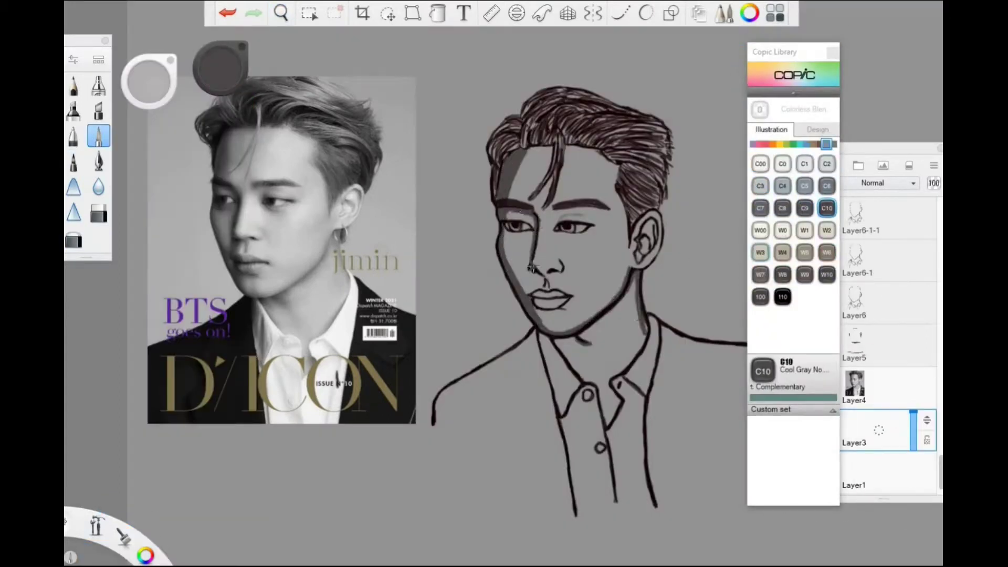
pyautogui.moveTo(507, 234); pyautogui.dragTo(520, 235)
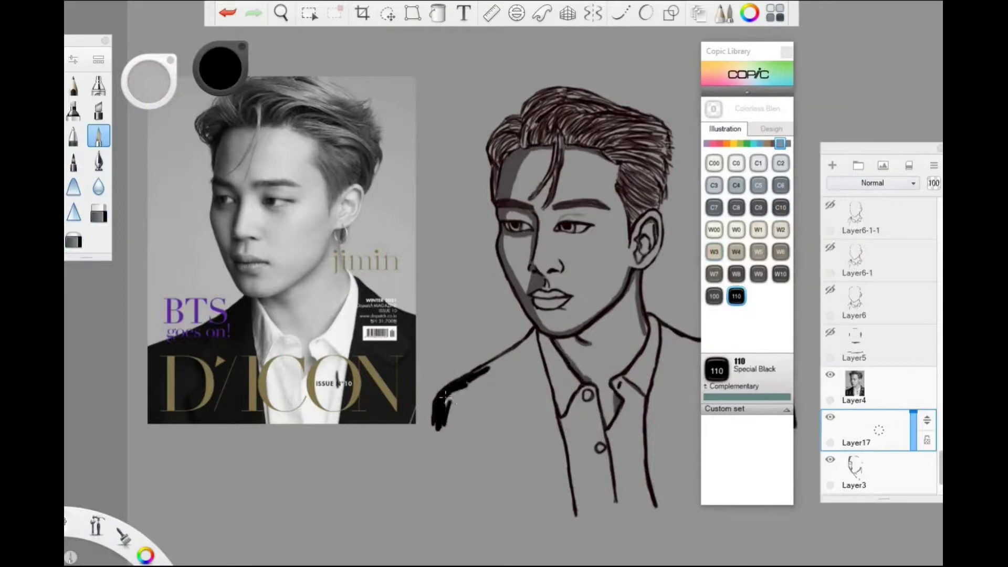
# Fill the jacket with Copic 110 Special Black on Layer17, and paint the shirt on a new layer in a tone sampled from the reference shirt.
pyautogui.moveTo(446, 398)
pyautogui.mouseDown()
pyautogui.moveTo(532, 353)
pyautogui.moveTo(487, 439)
pyautogui.moveTo(442, 414)
pyautogui.moveTo(439, 440)
pyautogui.moveTo(527, 486)
pyautogui.moveTo(487, 470)
pyautogui.moveTo(466, 507)
pyautogui.moveTo(653, 416)
pyautogui.moveTo(667, 349)
pyautogui.moveTo(680, 417)
pyautogui.moveTo(789, 419)
pyautogui.moveTo(706, 348)
pyautogui.moveTo(742, 375)
pyautogui.moveTo(751, 364)
pyautogui.moveTo(720, 500)
pyautogui.moveTo(751, 491)
pyautogui.moveTo(772, 505)
pyautogui.mouseUp()
pyautogui.click(833, 165)
pyautogui.keyDown('alt'); pyautogui.click(294, 378); pyautogui.keyUp('alt')
pyautogui.moveTo(546, 342)
pyautogui.mouseDown()
pyautogui.moveTo(577, 451)
pyautogui.moveTo(604, 499)
pyautogui.moveTo(557, 376)
pyautogui.mouseUp()
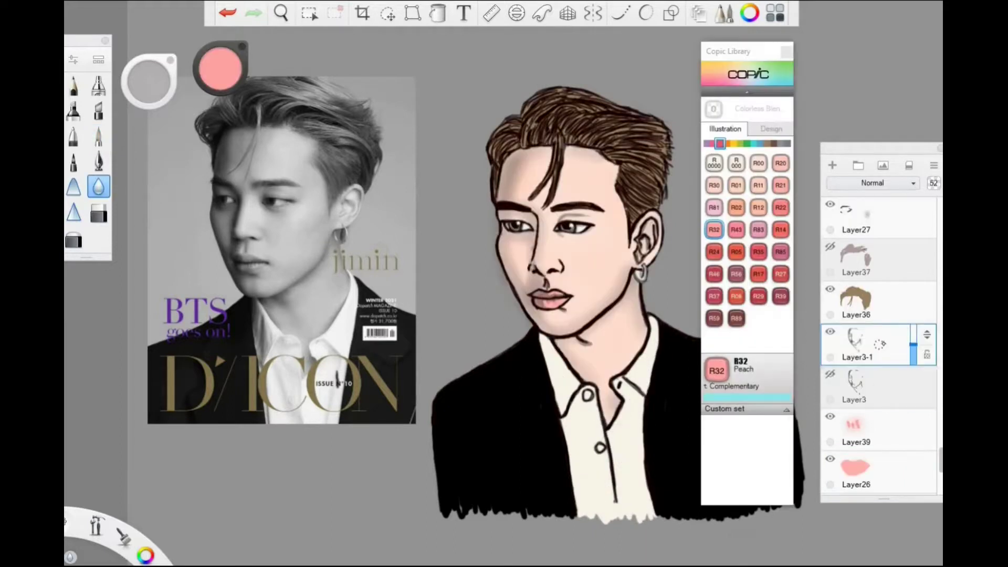
# Brush soft Copic R22 Light Prawn blush across both cheeks on Layer40 and lower that layer's opacity.
pyautogui.moveTo(509, 239)
pyautogui.mouseDown()
pyautogui.moveTo(519, 262)
pyautogui.moveTo(594, 258)
pyautogui.mouseUp()
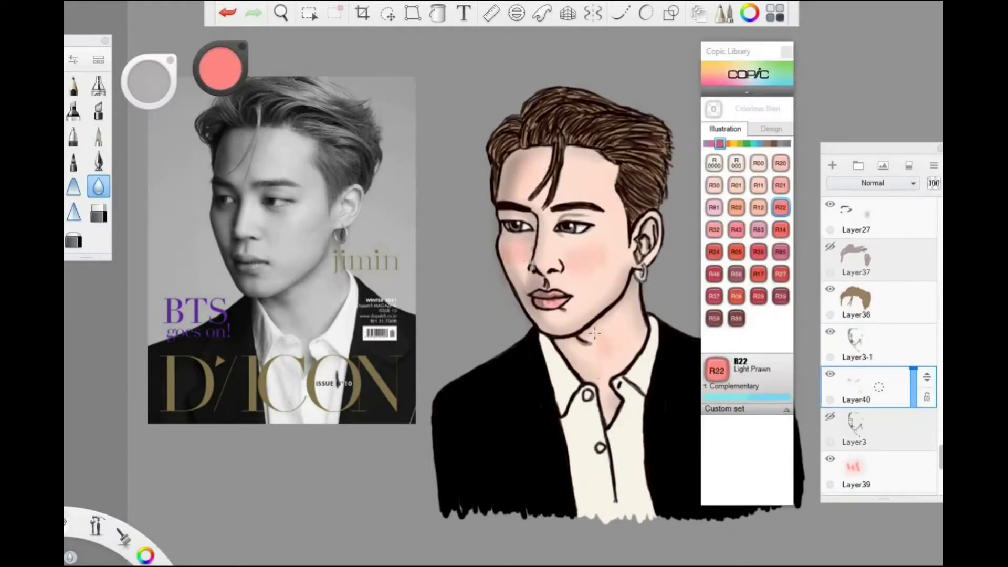
pyautogui.moveTo(914, 386); pyautogui.dragTo(914, 393)
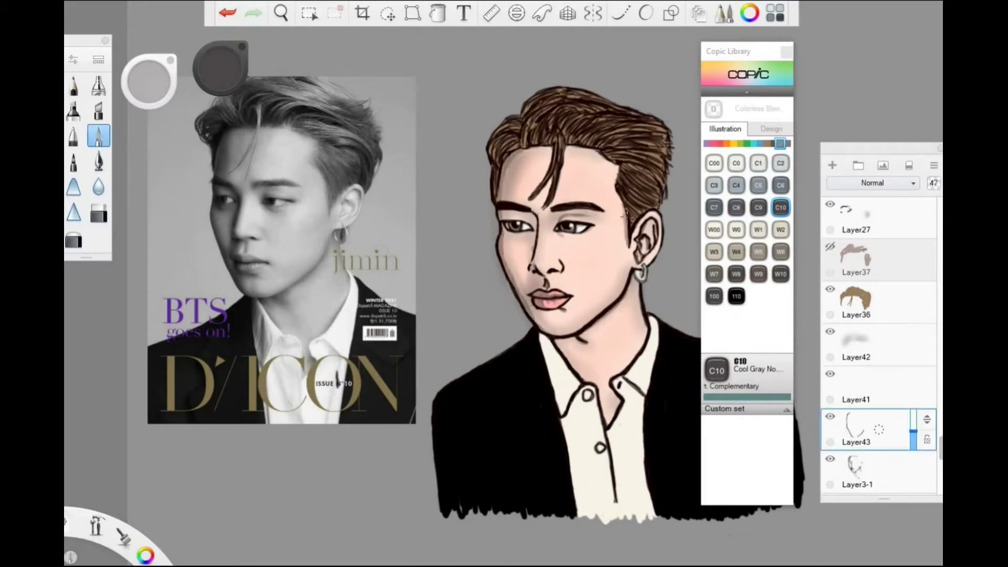
# Draw fine shading lines around the nose and eye on Layer43 with the inking brush in Copic C10 Cool Gray.
pyautogui.click(73, 161)
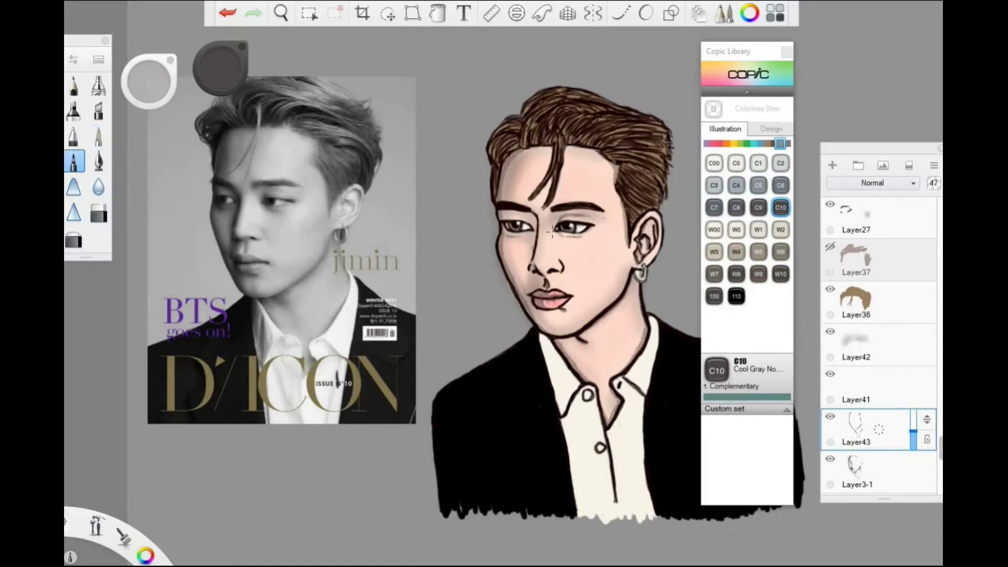